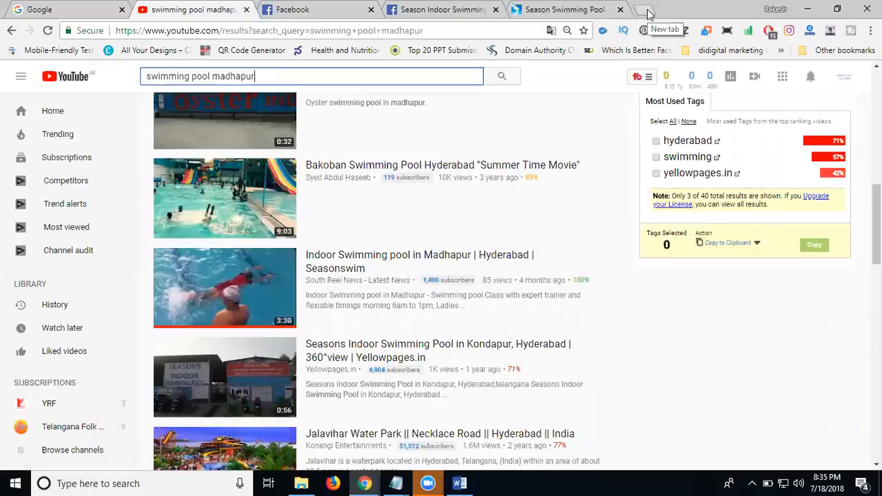
# Open the video "Indoor Swimming pool in Madhapur | Hyderabad | Seasonswim" in a new tab and copy its URL.
pyautogui.middleClick(417, 260)
pyautogui.click(296, 9)
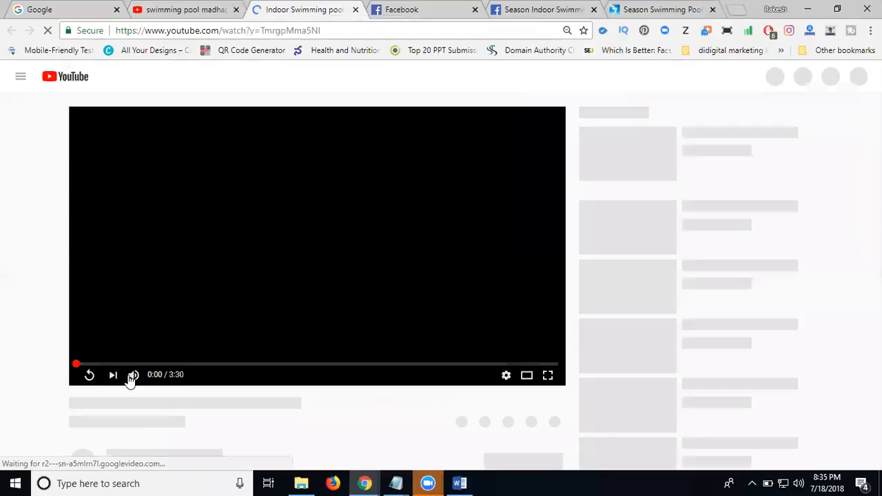
pyautogui.click(217, 33)
pyautogui.hotkey('ctrl', 'c')
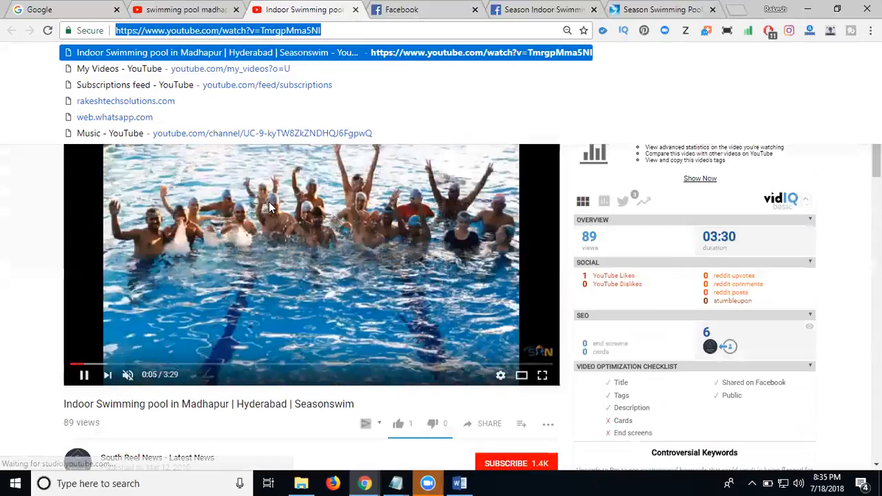
pyautogui.scroll(-3, 270, 207)
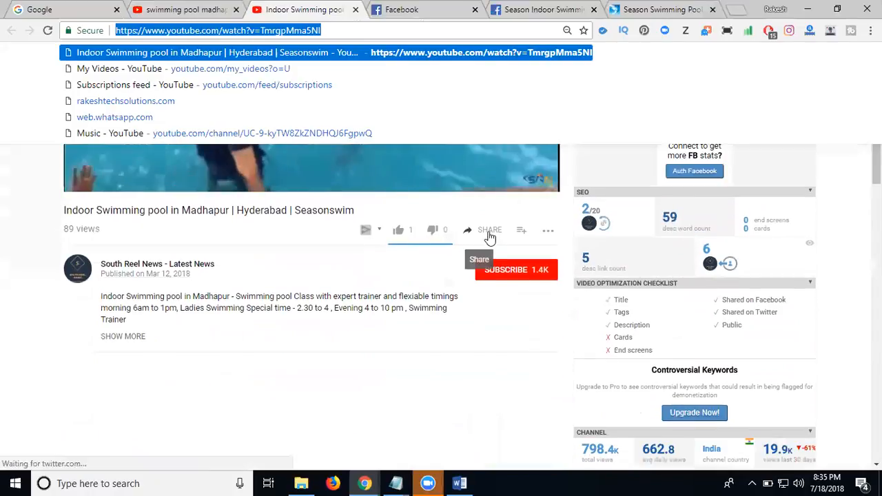
pyautogui.click(29, 245)
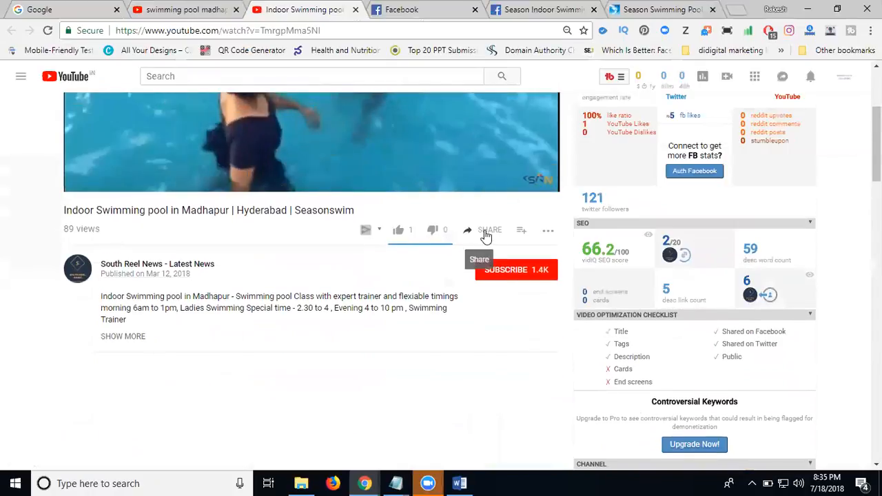
# Open y2ft.com in a new tab and generate a large-thumbnail link from the copied YouTube video URL.
pyautogui.click(739, 10)
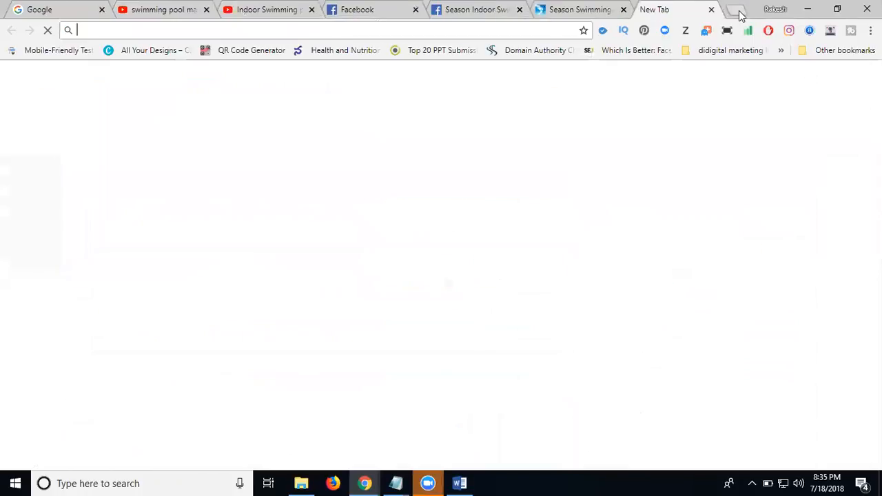
pyautogui.write('y')
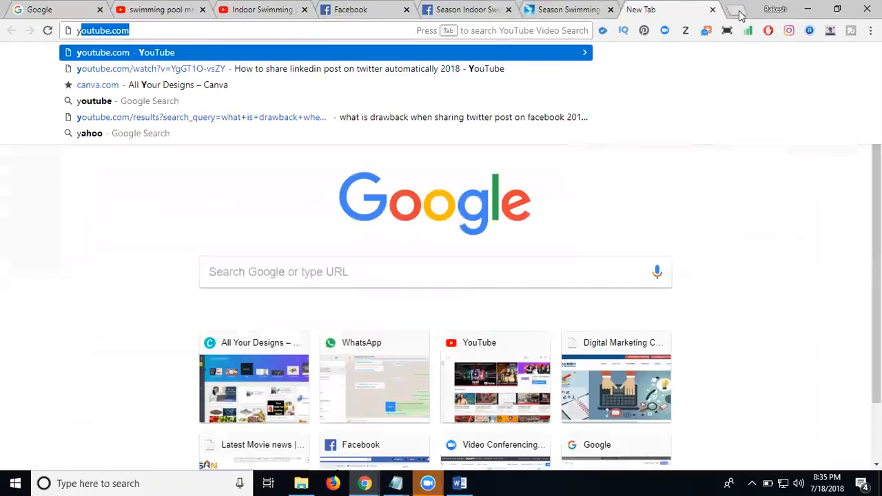
pyautogui.write('2')
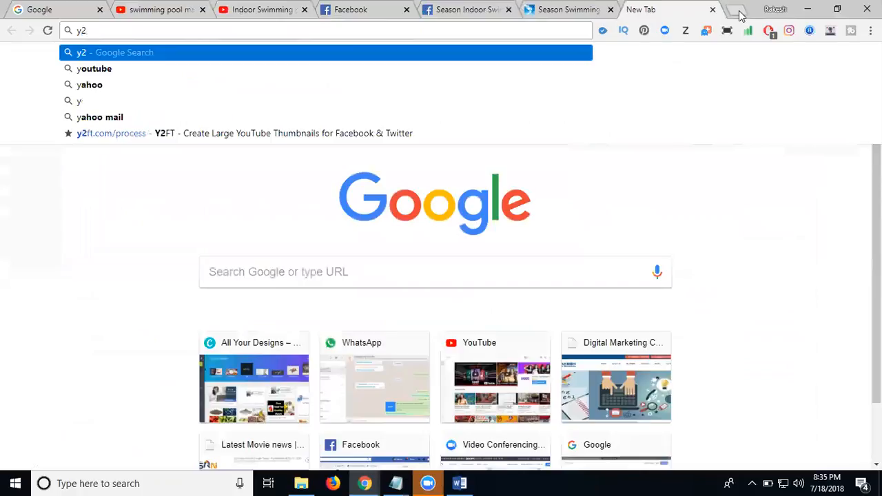
pyautogui.write('ft')
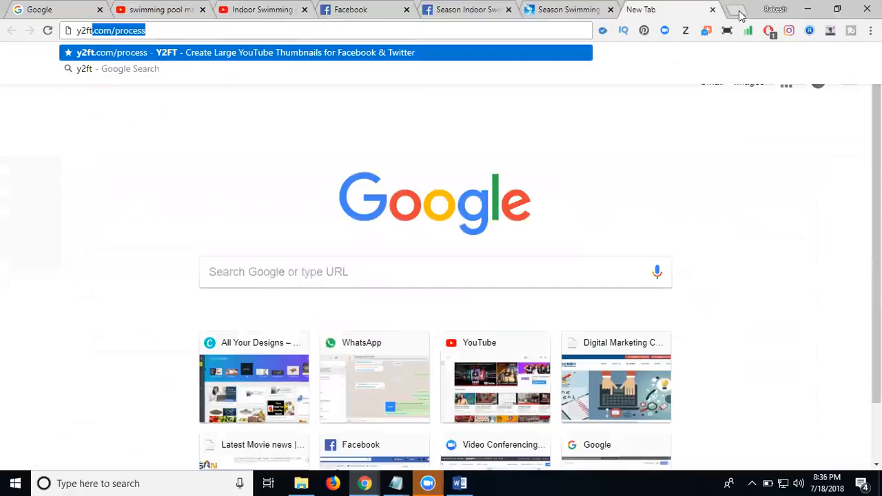
pyautogui.press('Return')
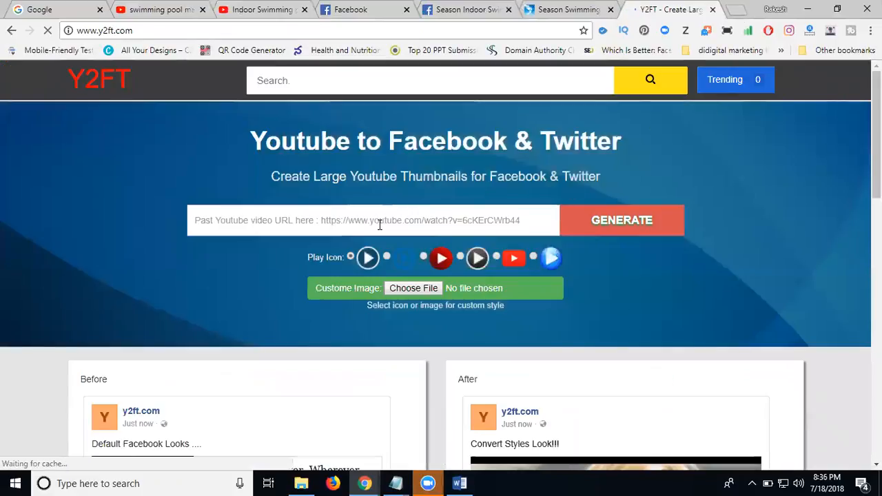
pyautogui.hotkey('ctrl', 'v')
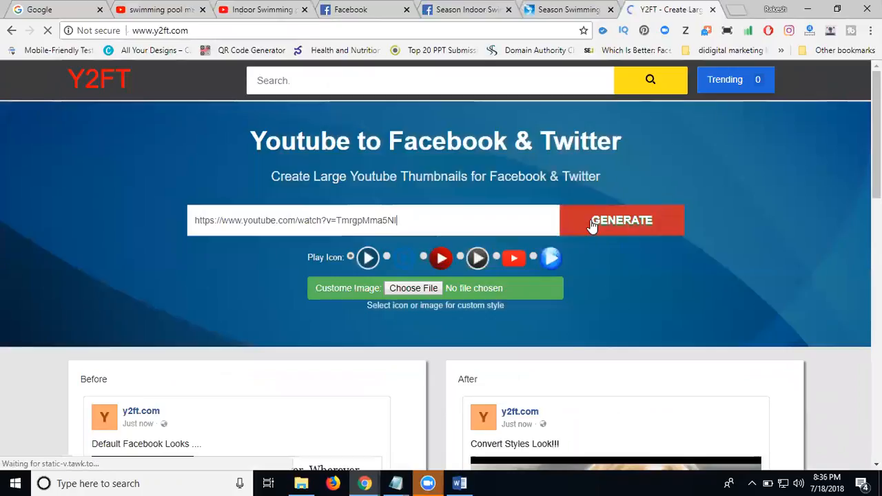
pyautogui.click(592, 225)
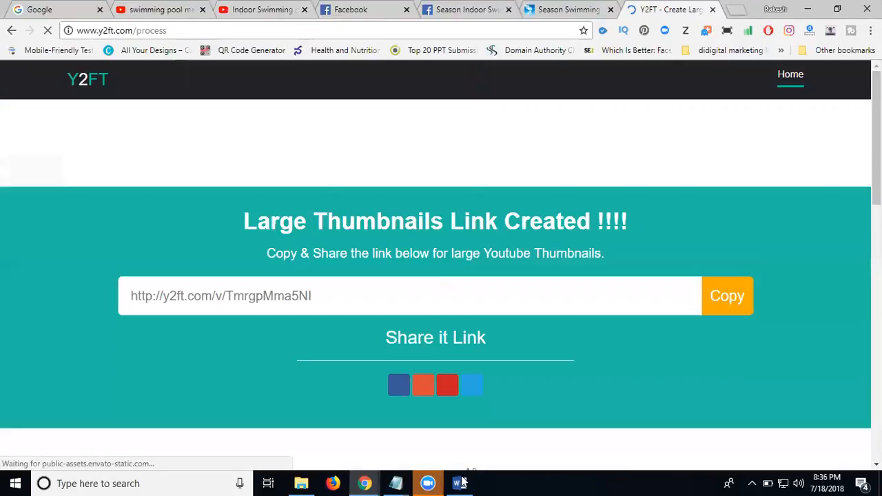
# Switch to the "smo content" Notepad file and copy its entire text, then return to the browser.
pyautogui.click(461, 484)
pyautogui.click(460, 483)
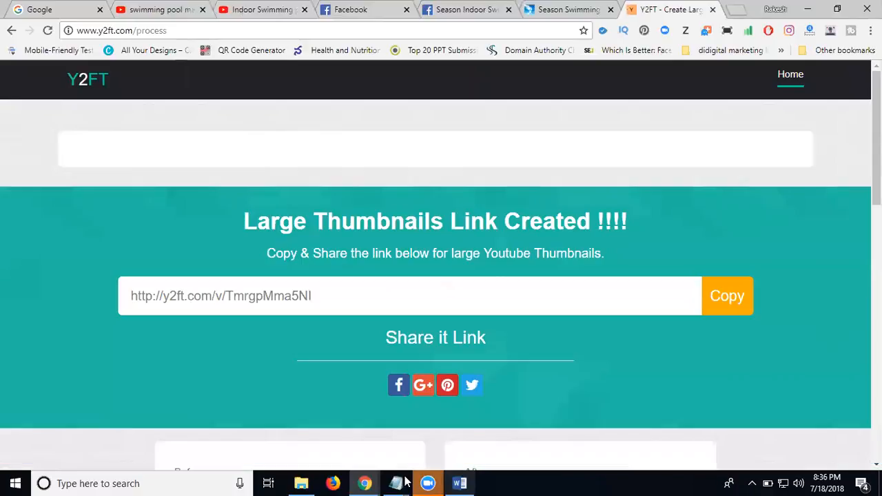
pyautogui.moveTo(397, 483)
pyautogui.click(484, 441)
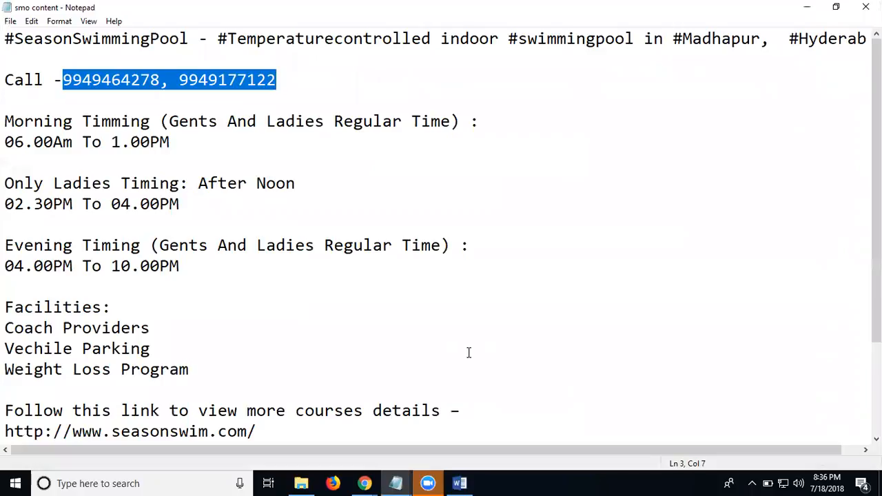
pyautogui.click(521, 223)
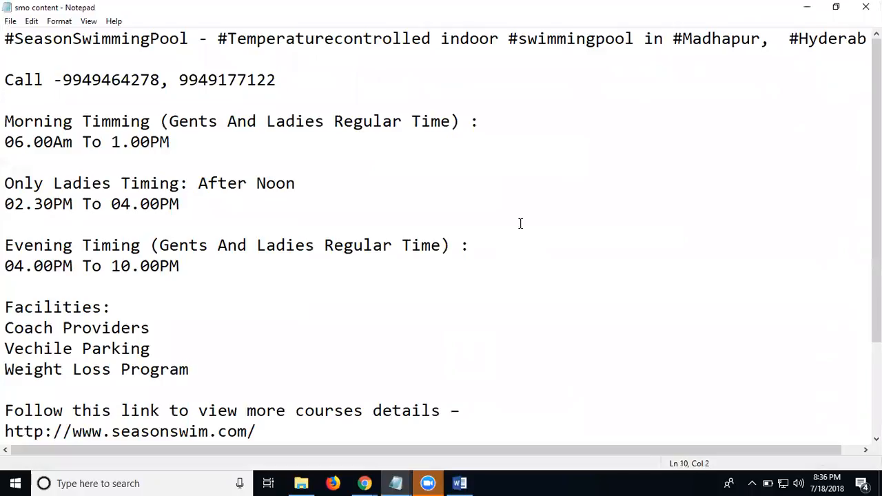
pyautogui.hotkey('ctrl', 'a')
pyautogui.hotkey('ctrl', 'c')
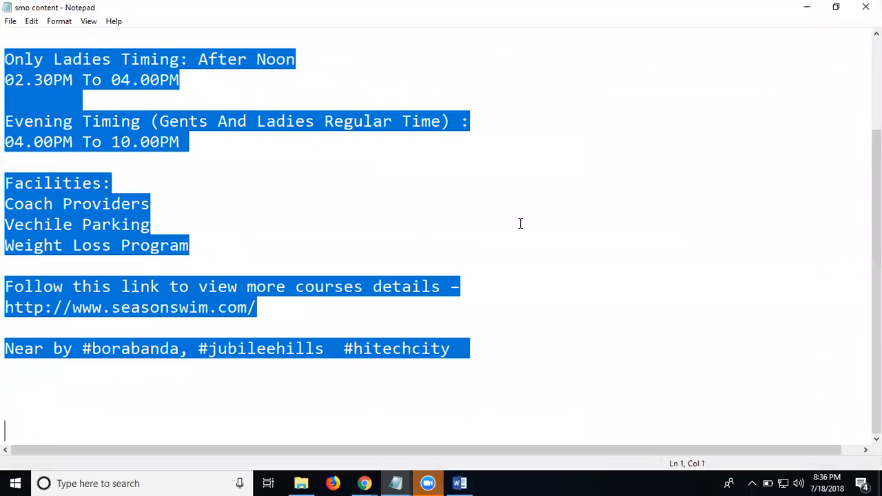
pyautogui.click(805, 8)
# Share the generated link on Facebook, targeting the managed page "Season Indoor Swimming Pool in madhapur, Hyderabad".
pyautogui.scroll(-3, 633, 224)
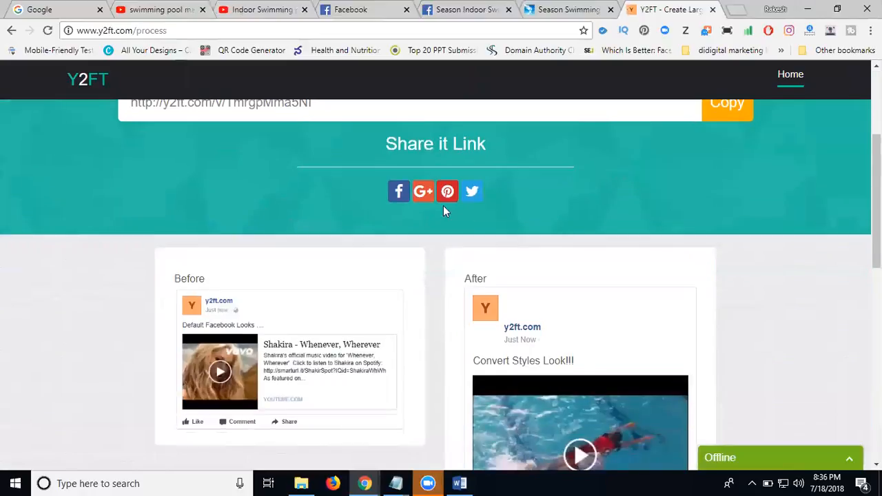
pyautogui.click(398, 192)
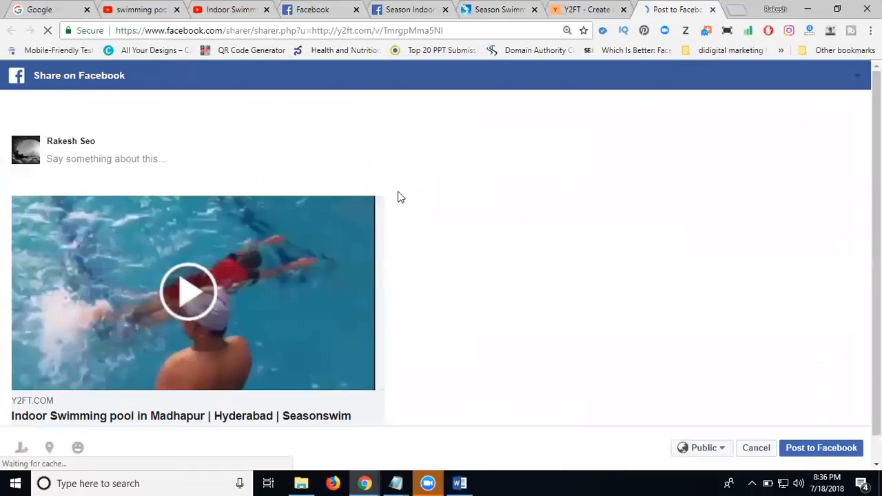
pyautogui.click(90, 108)
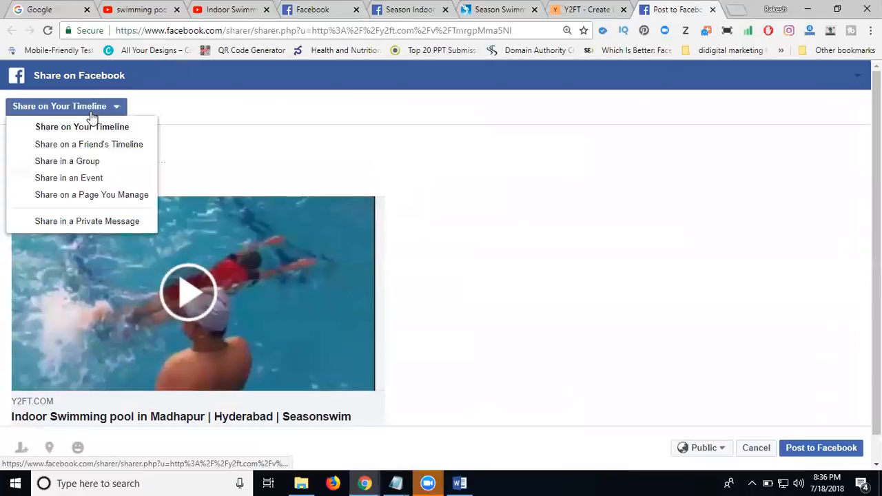
pyautogui.click(92, 195)
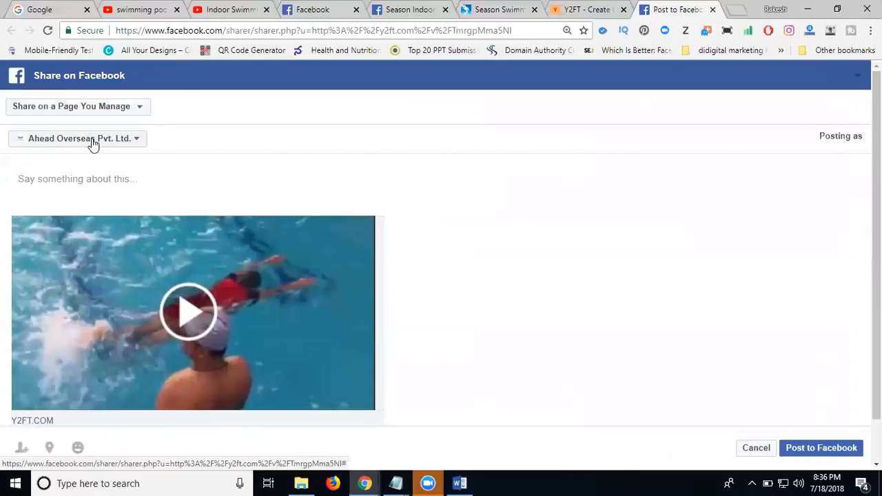
pyautogui.click(94, 141)
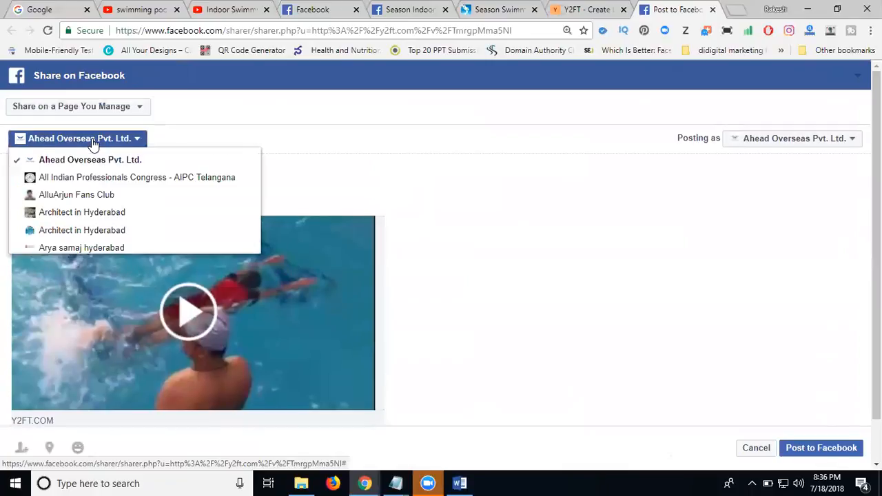
pyautogui.scroll(-10, 103, 176)
pyautogui.scroll(-2, 102, 203)
pyautogui.click(99, 212)
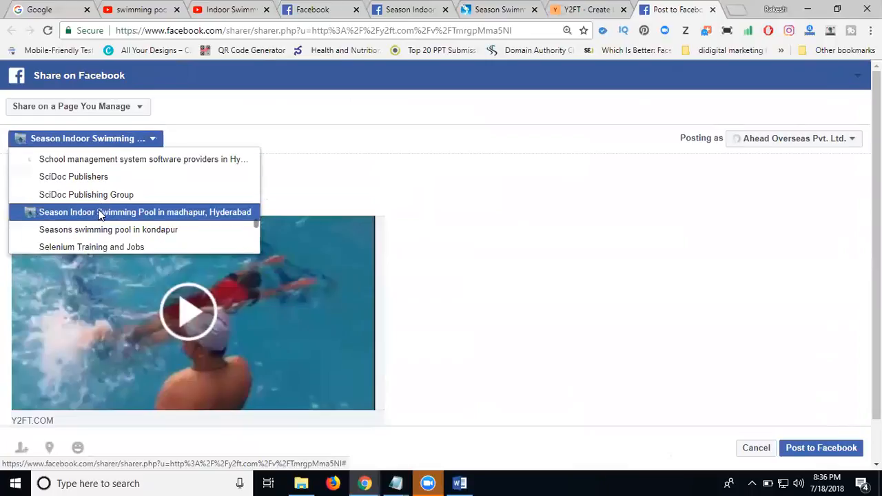
# Paste the copied promotional text as the post's message and publish it to Facebook.
pyautogui.click(96, 181)
pyautogui.hotkey('ctrl', 'v')
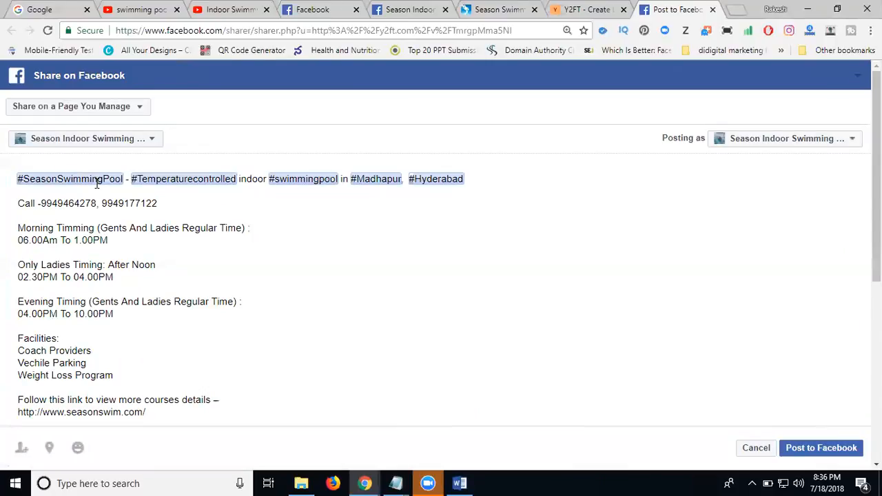
pyautogui.click(822, 448)
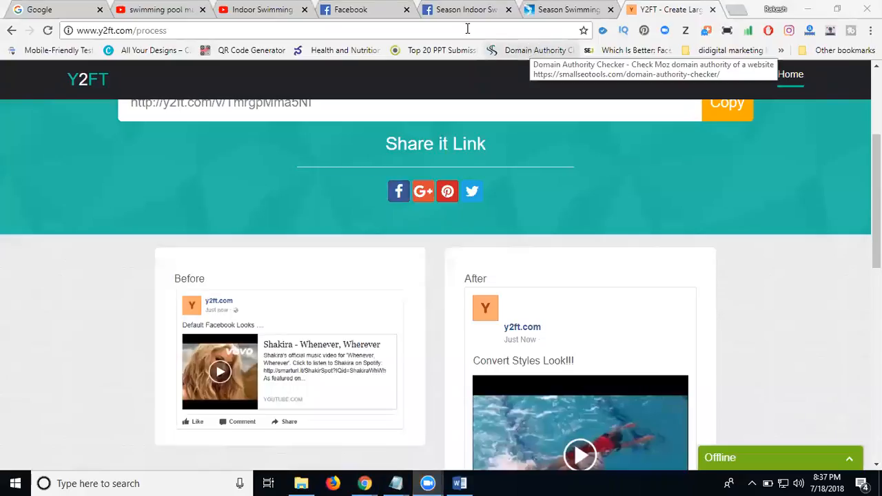
# Reload the Season Indoor Swimming Pool Facebook page and examine the newly published post under Posts.
pyautogui.click(448, 10)
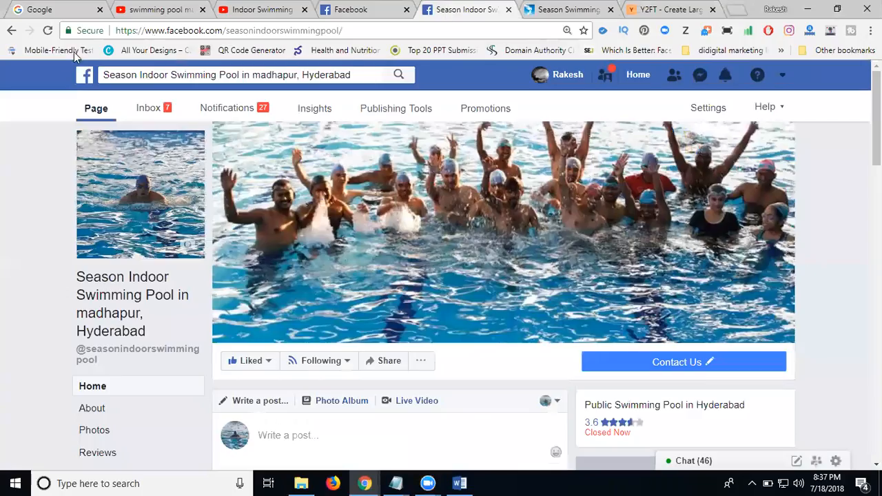
pyautogui.click(47, 30)
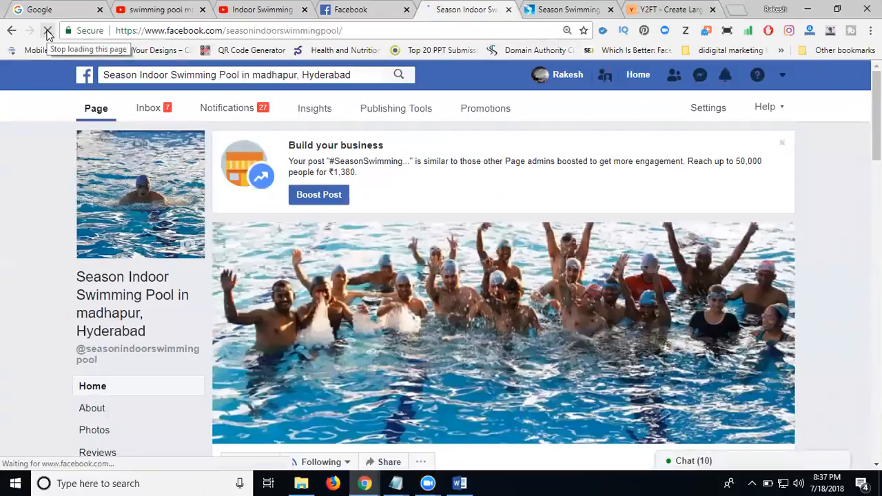
pyautogui.scroll(-6, 404, 190)
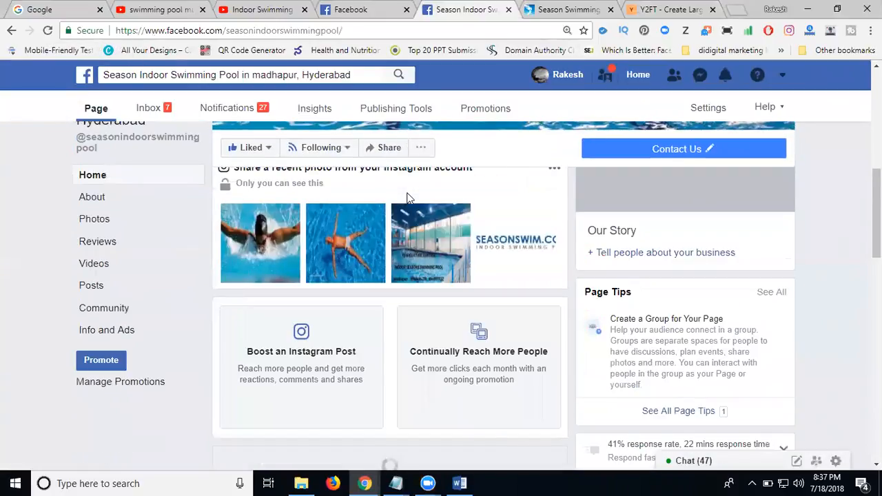
pyautogui.scroll(-3, 407, 198)
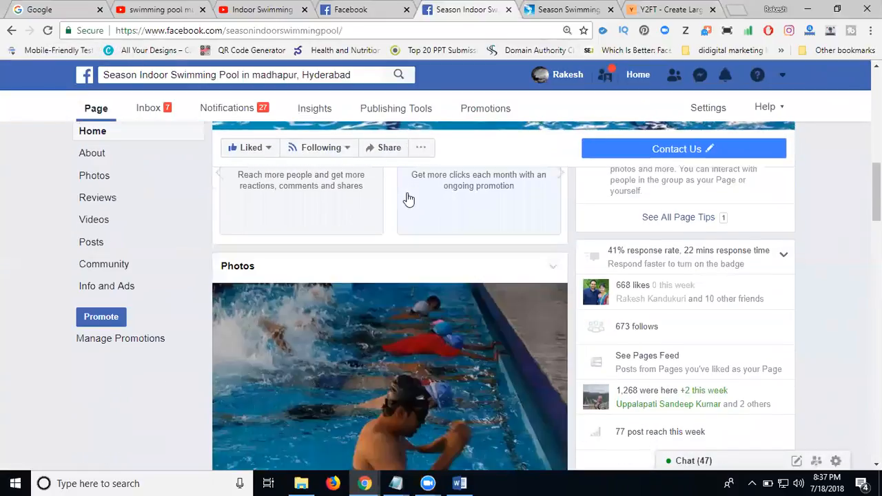
pyautogui.scroll(-6, 408, 198)
pyautogui.scroll(-8, 408, 198)
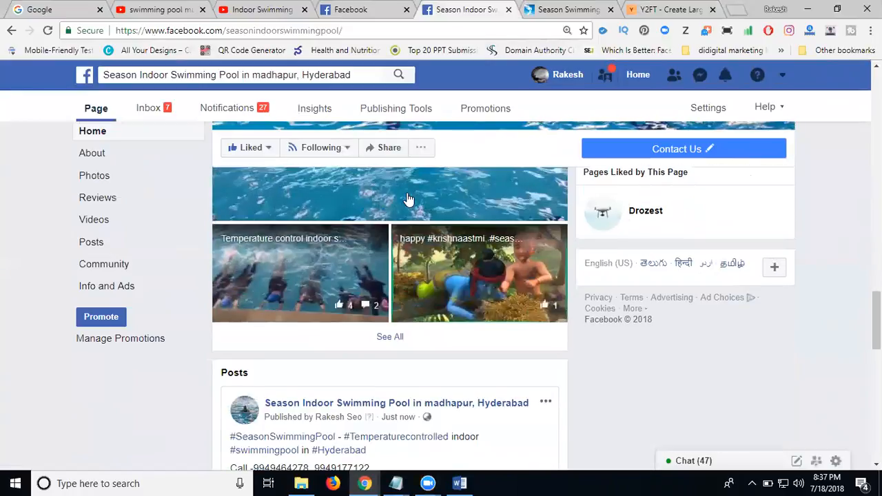
pyautogui.scroll(-2, 394, 283)
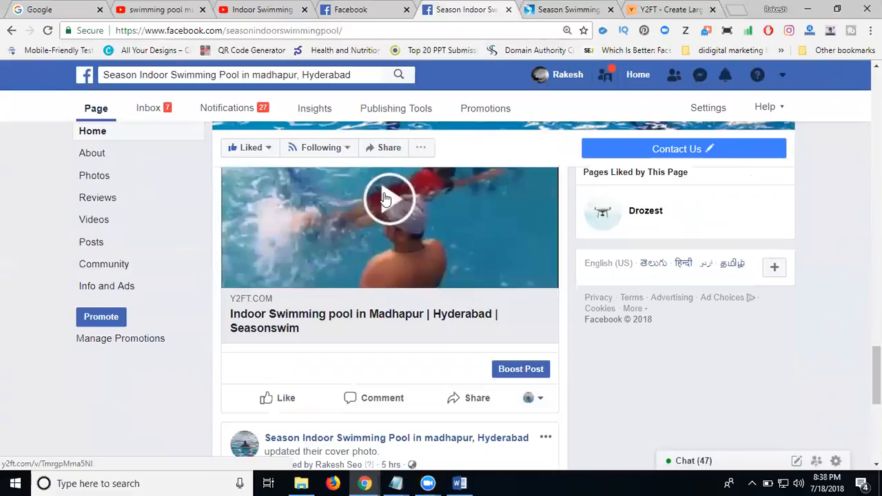
# Open the shared video from the post's large thumbnail to check its y2ft.com page, and return to the Facebook page.
pyautogui.click(385, 198)
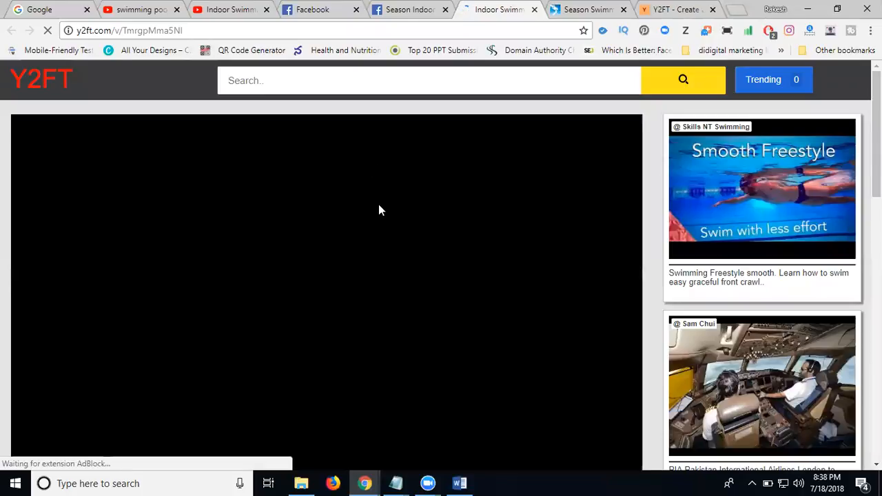
pyautogui.scroll(-2, 407, 227)
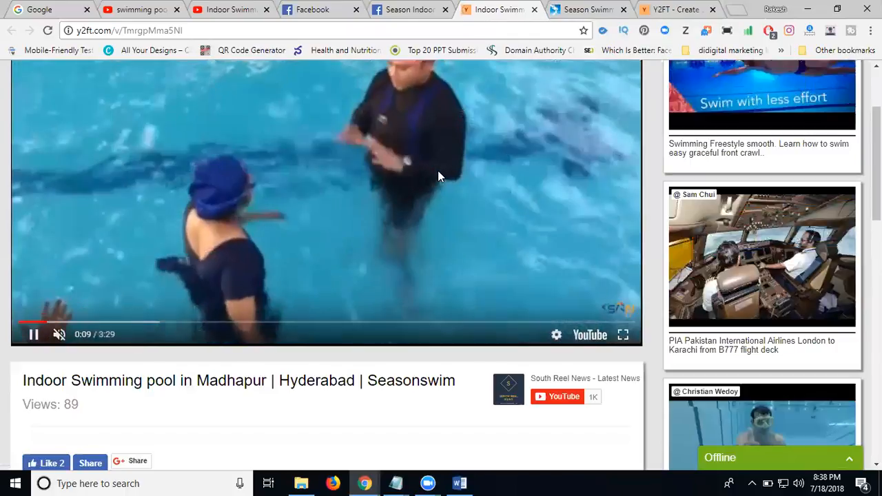
pyautogui.click(395, 10)
pyautogui.scroll(1, 406, 219)
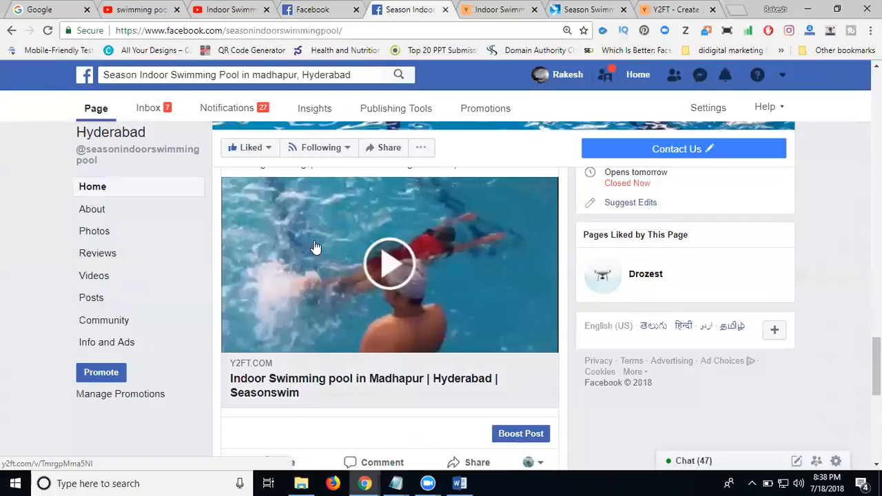
# Return to the YouTube results, close the previous video's page and find the video "swimming classes in hyderabad for kids".
pyautogui.click(135, 11)
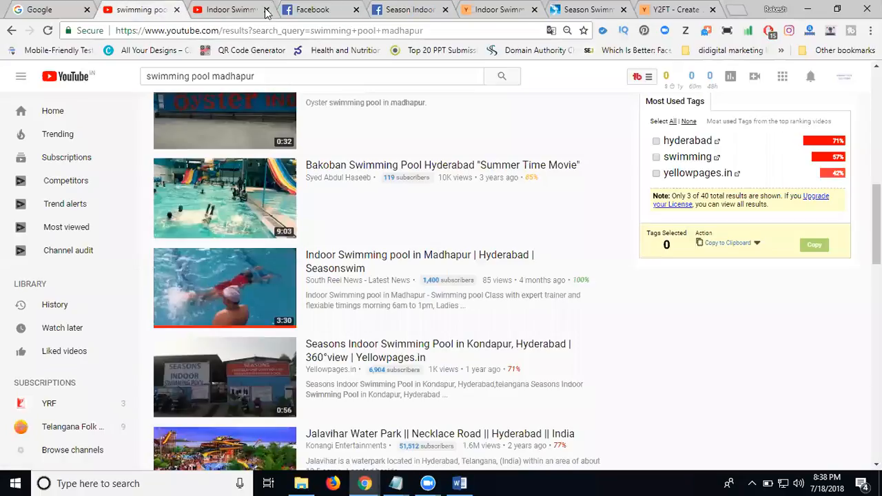
pyautogui.click(266, 10)
pyautogui.scroll(-8, 196, 196)
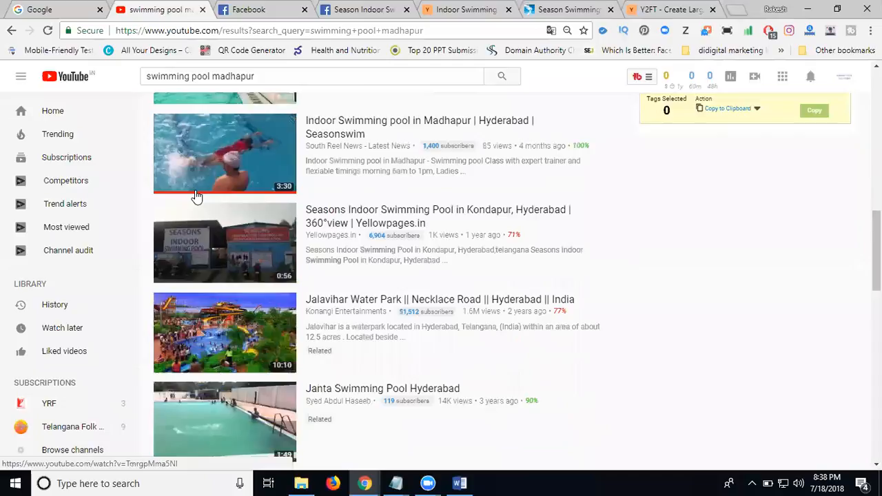
pyautogui.scroll(-2, 196, 197)
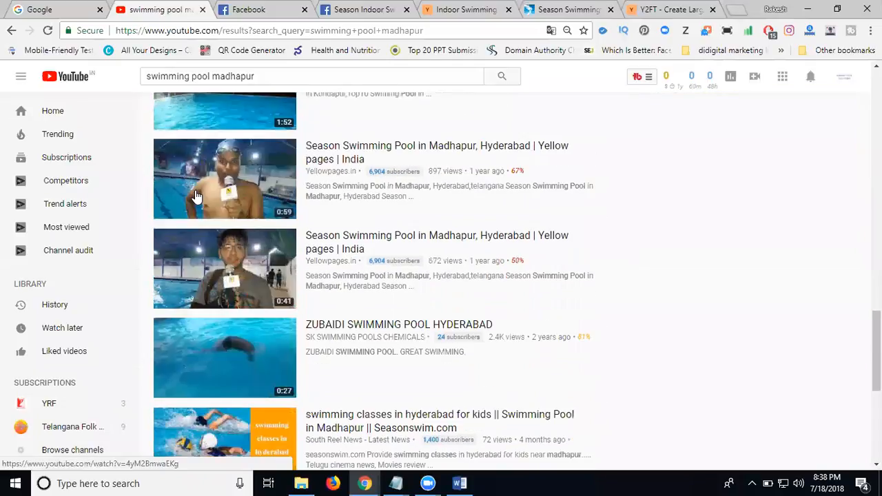
pyautogui.scroll(-2, 196, 197)
pyautogui.scroll(-2, 196, 196)
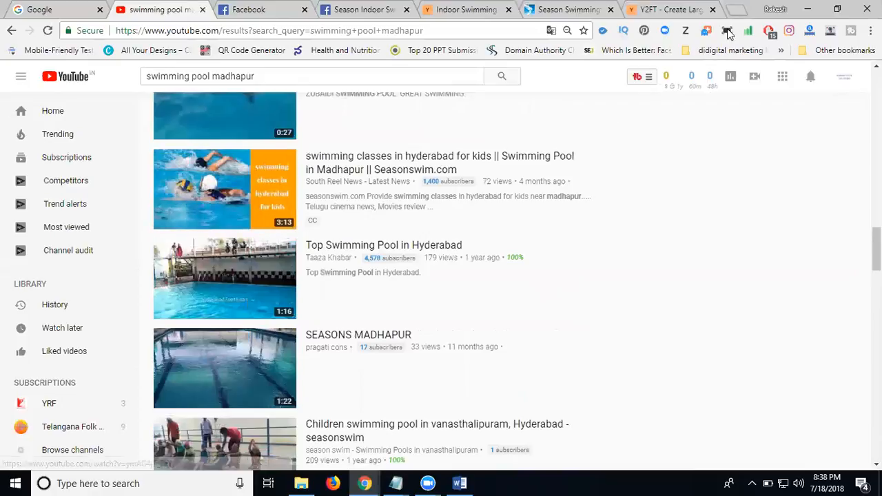
# Open fblinker.com in a new browser tab and log in with the Facebook account.
pyautogui.click(743, 12)
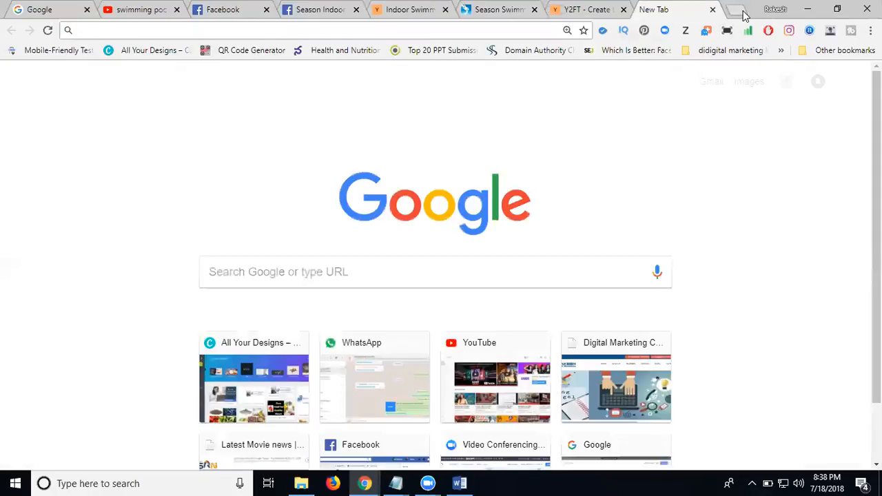
pyautogui.write('fb')
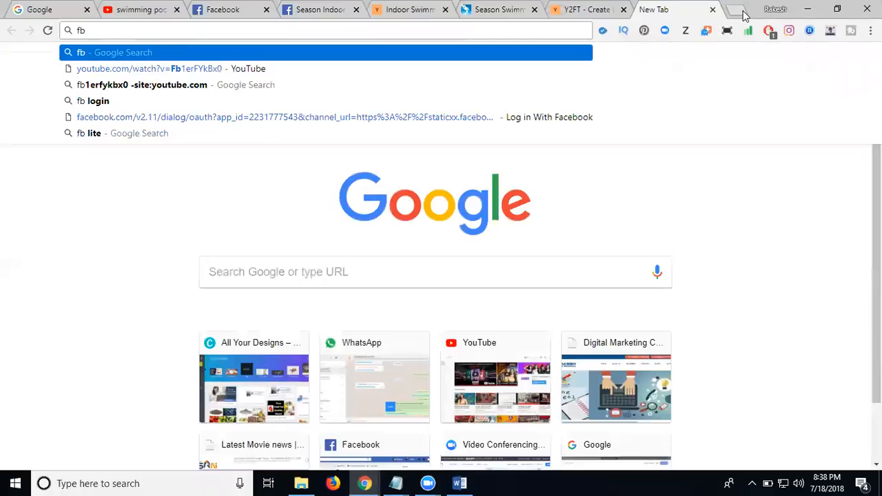
pyautogui.write('linker')
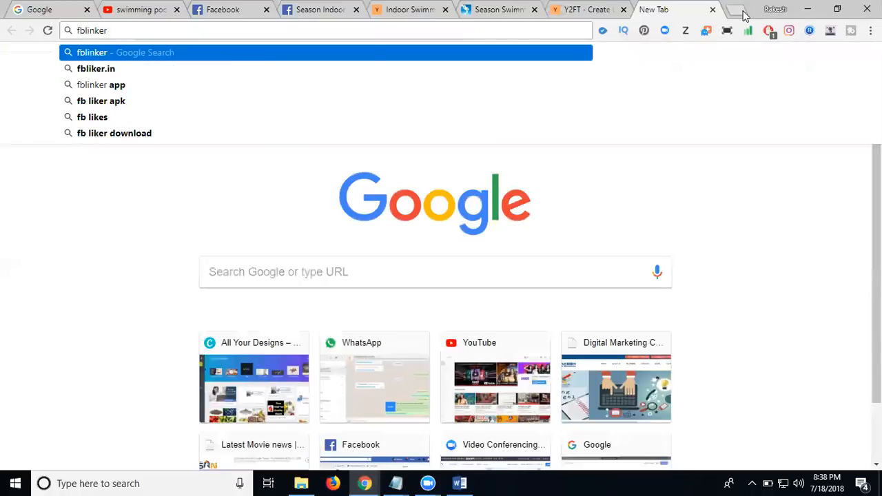
pyautogui.hotkey('ctrl', 'Return')
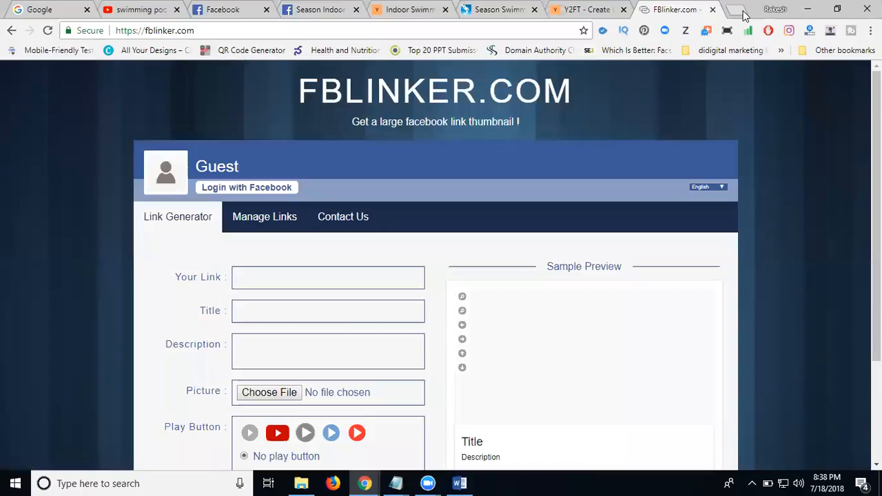
pyautogui.click(264, 188)
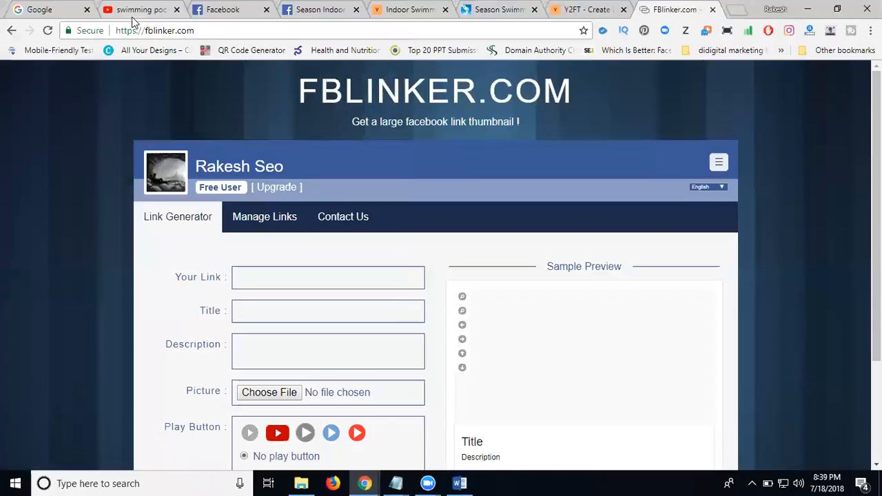
# Open the YouTube video "swimming classes in hyderabad for kids" separately from the results and copy its URL.
pyautogui.click(133, 15)
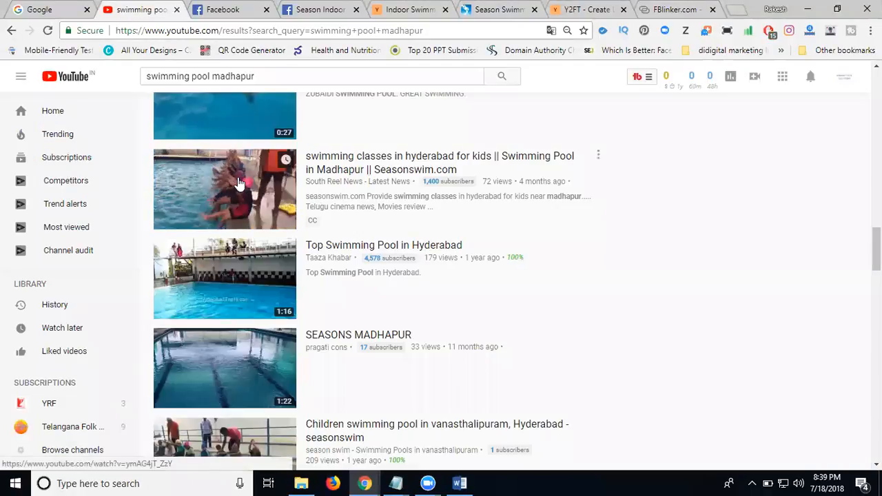
pyautogui.middleClick(235, 129)
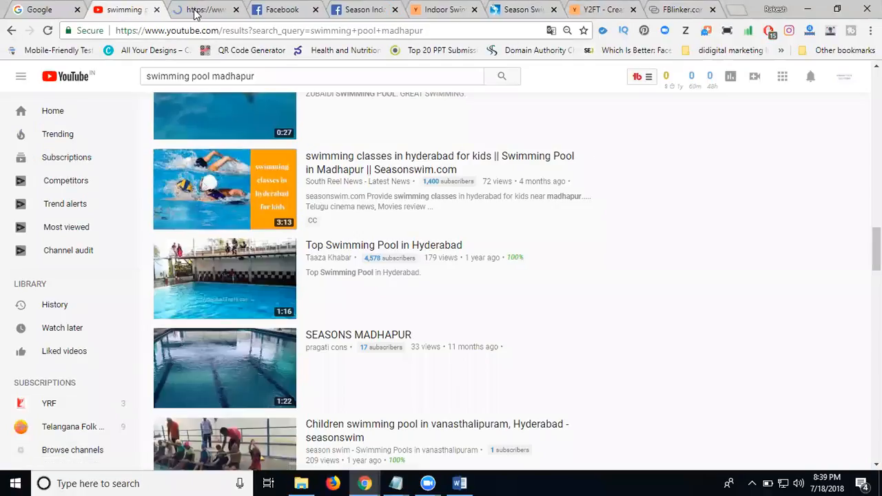
pyautogui.click(196, 14)
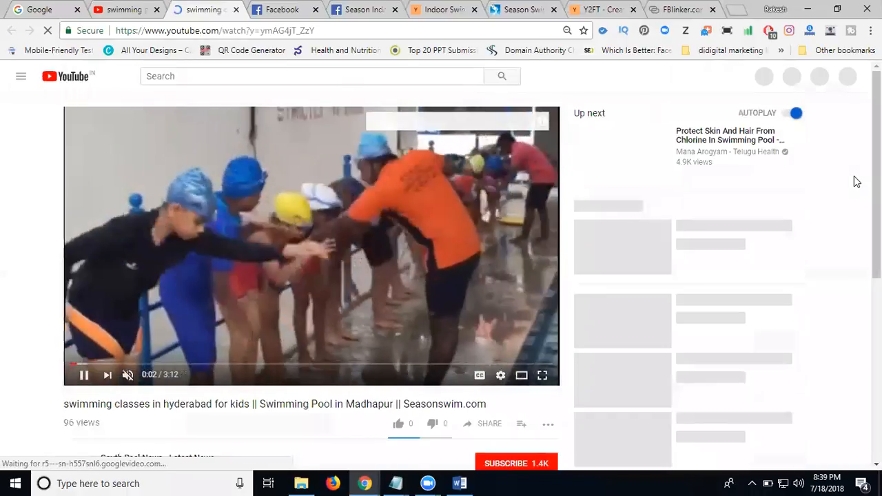
pyautogui.click(237, 32)
pyautogui.hotkey('ctrl', 'c')
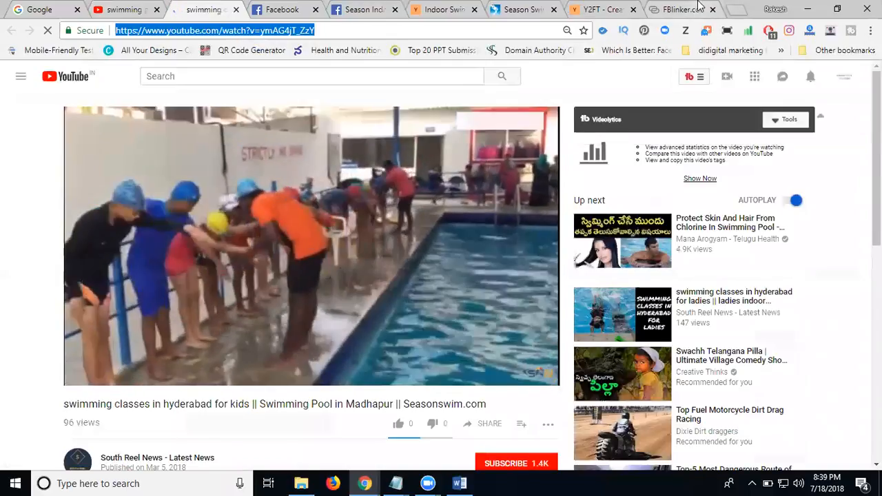
# Enter the copied YouTube video URL as the link in FBlinker's link generator.
pyautogui.click(683, 9)
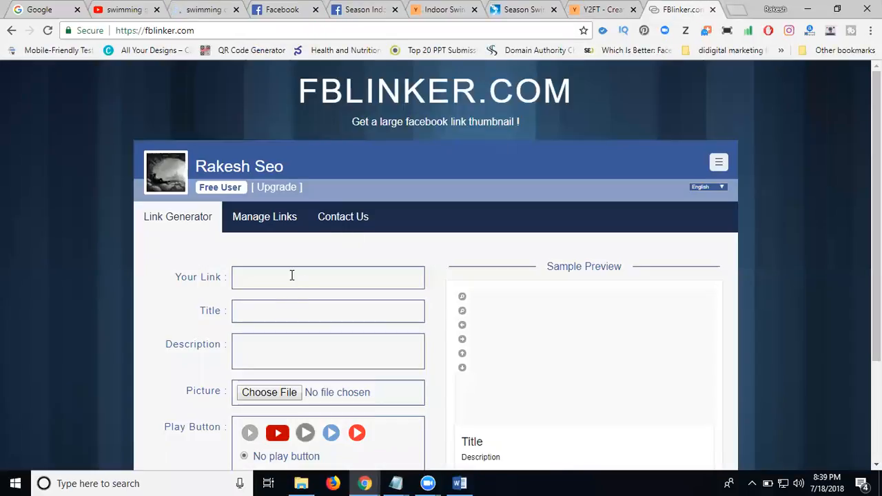
pyautogui.click(291, 278)
pyautogui.hotkey('ctrl', 'v')
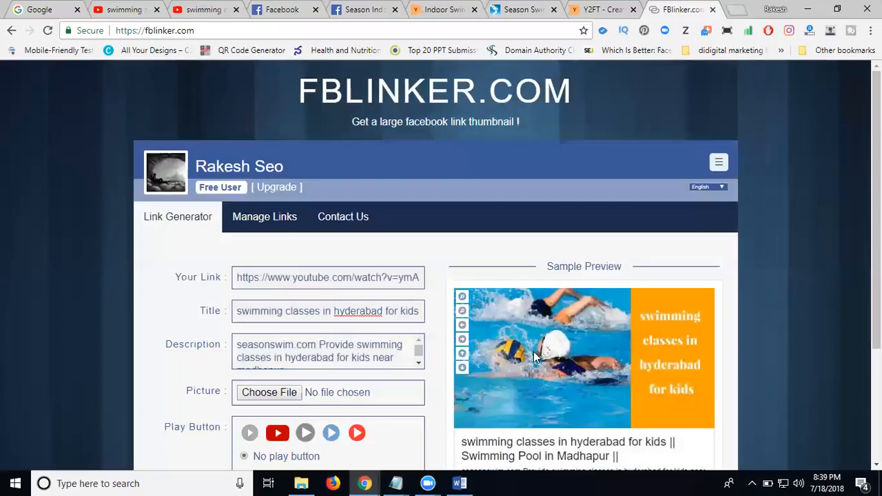
# Search Google for "swimming classes in hyderabad for kids", copied from the video's title, and look through the results.
pyautogui.click(118, 11)
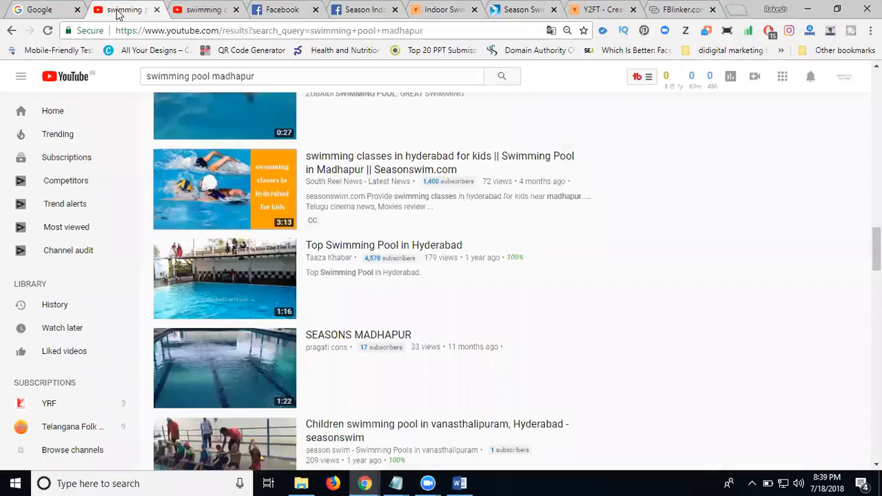
pyautogui.click(200, 11)
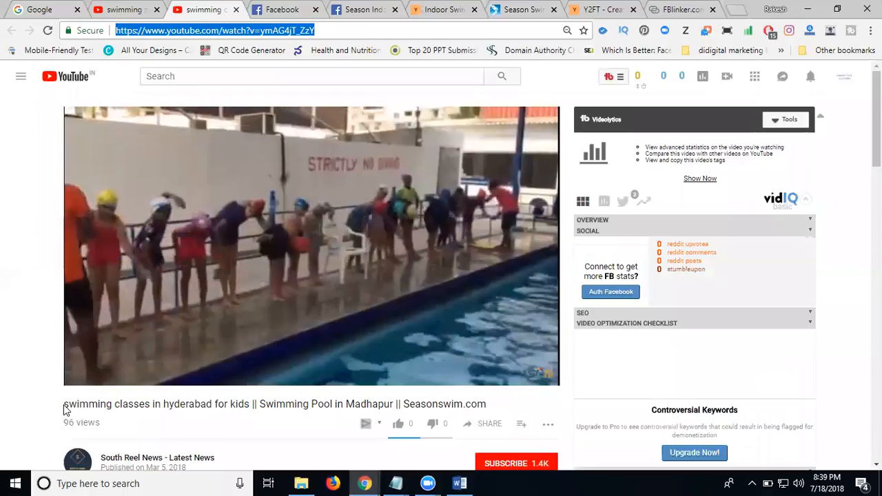
pyautogui.moveTo(64, 405); pyautogui.dragTo(250, 405)
pyautogui.hotkey('ctrl', 'c')
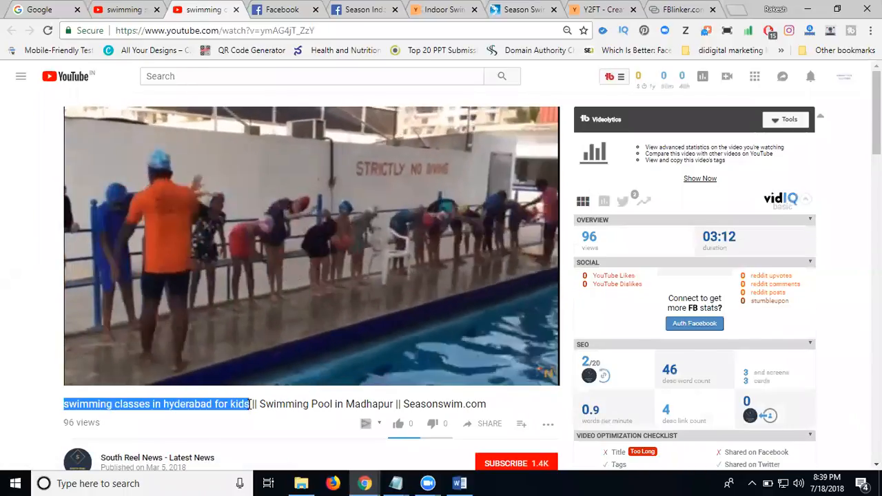
pyautogui.click(43, 11)
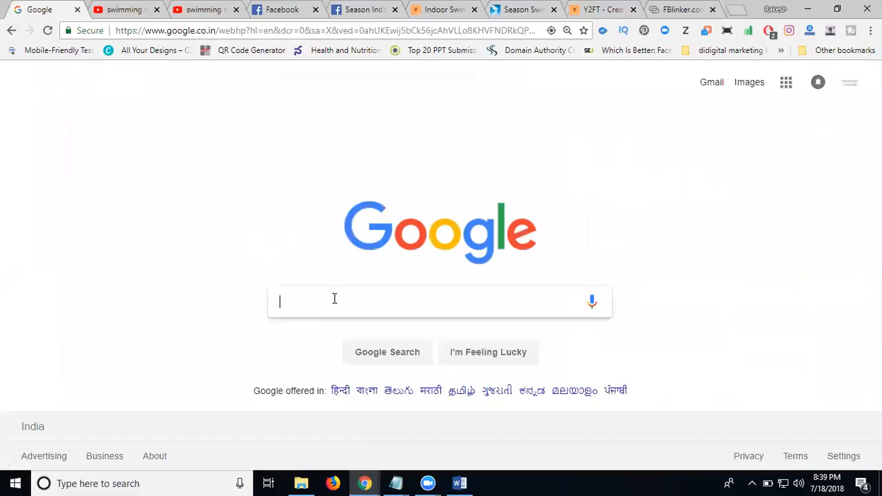
pyautogui.hotkey('ctrl', 'v')
pyautogui.press('Return')
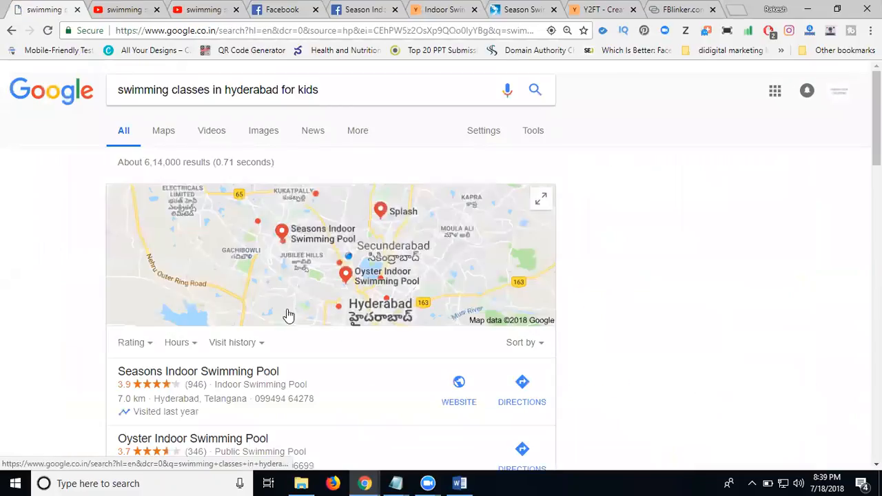
pyautogui.scroll(-4, 49, 321)
pyautogui.scroll(-5, 49, 321)
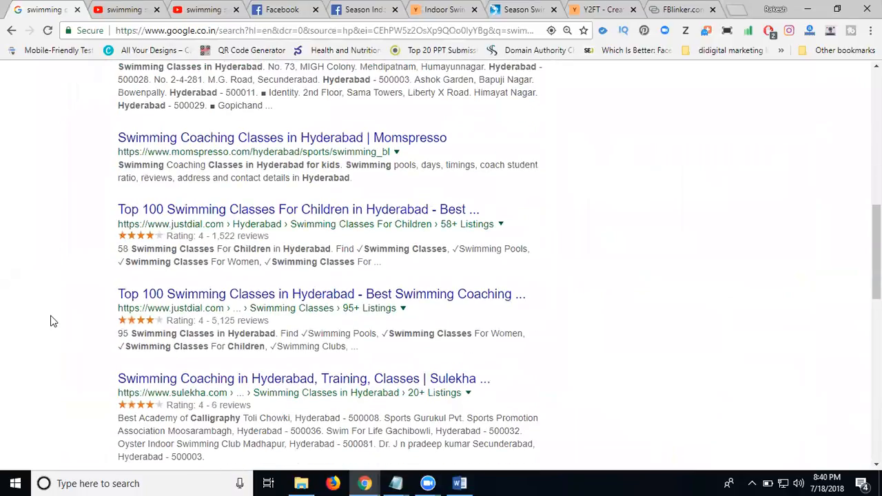
pyautogui.scroll(-2, 50, 321)
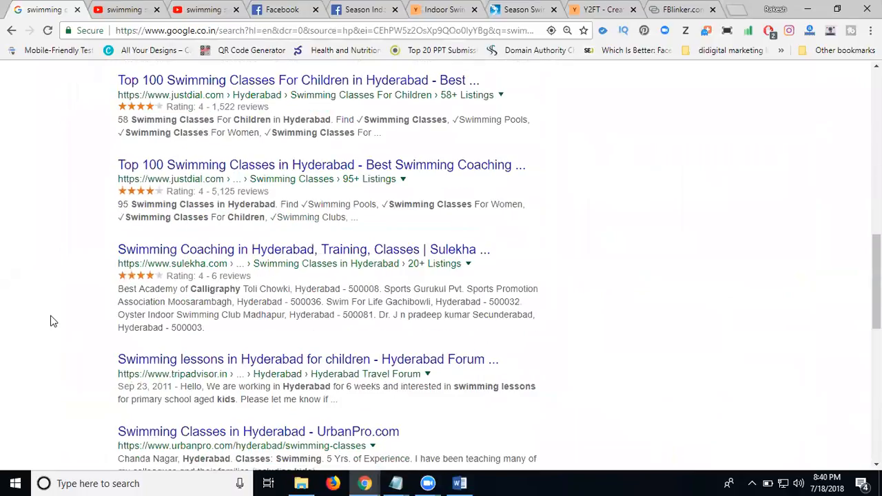
pyautogui.scroll(10, 50, 320)
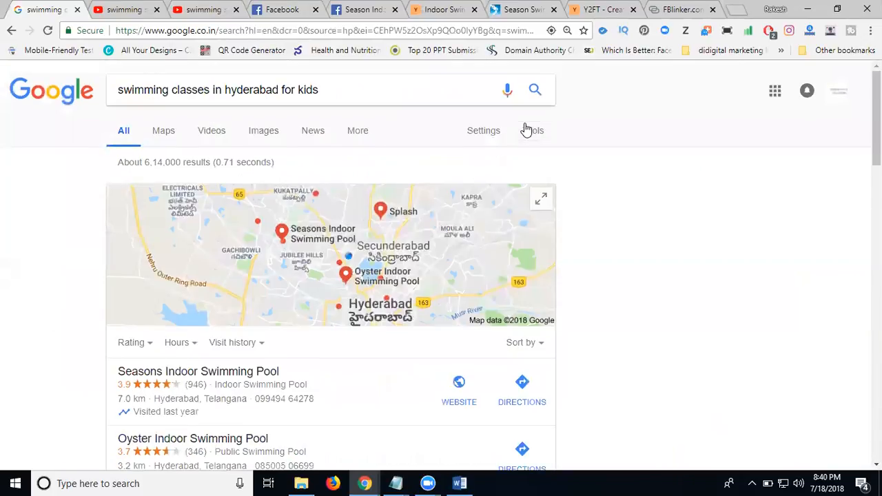
# Search Google for "children swimming pool in madhapur hyderabad" and copy that search phrase.
pyautogui.tripleClick(120, 89)
pyautogui.write('ch')
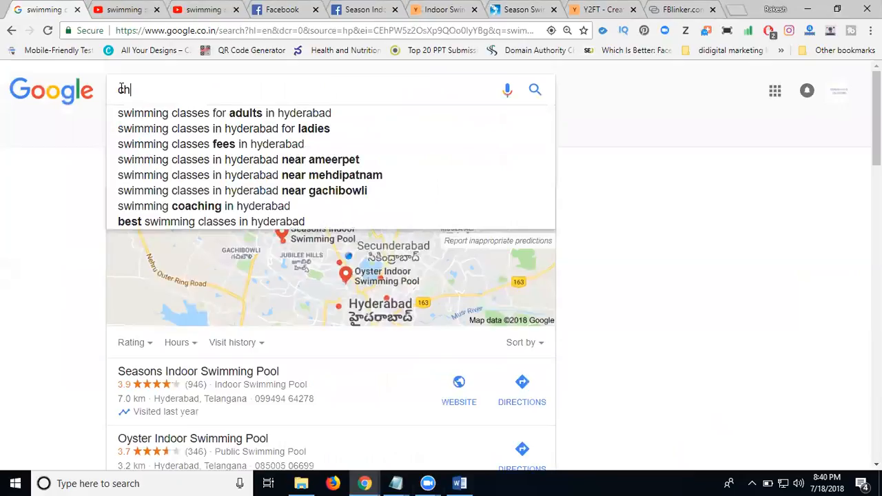
pyautogui.write('ildren sw')
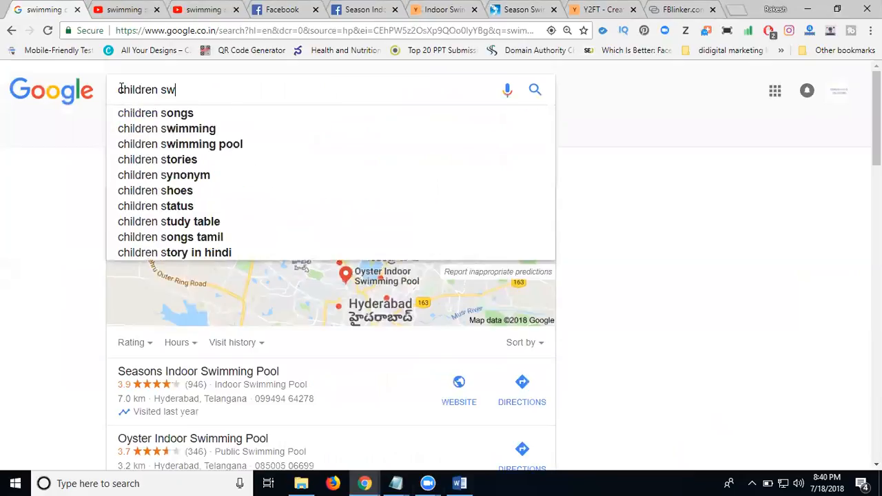
pyautogui.write('imming p')
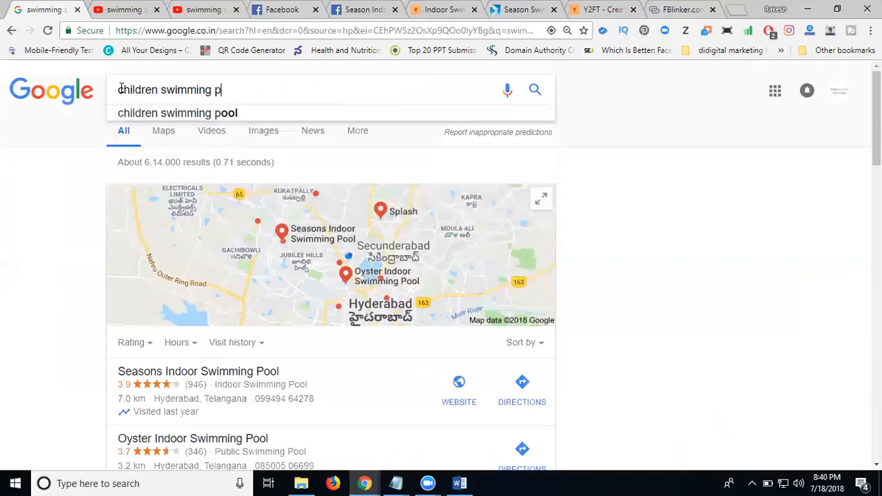
pyautogui.write('ool in madhapur hyderabad')
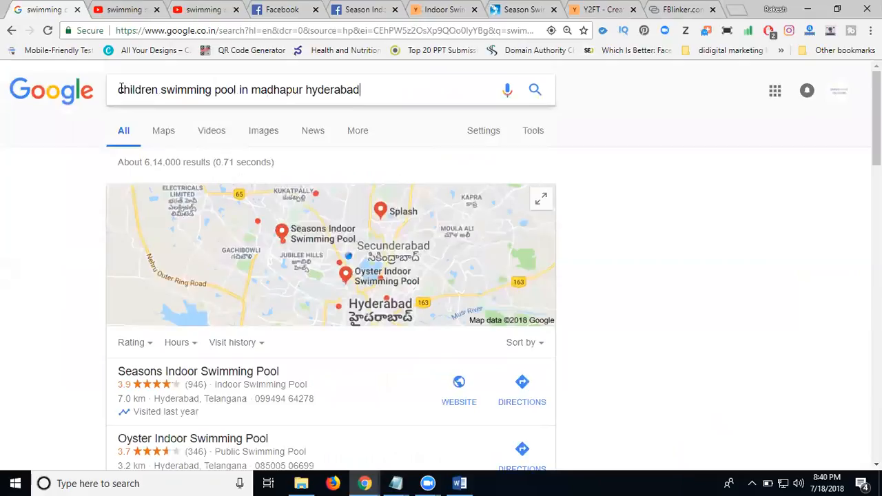
pyautogui.press('Return')
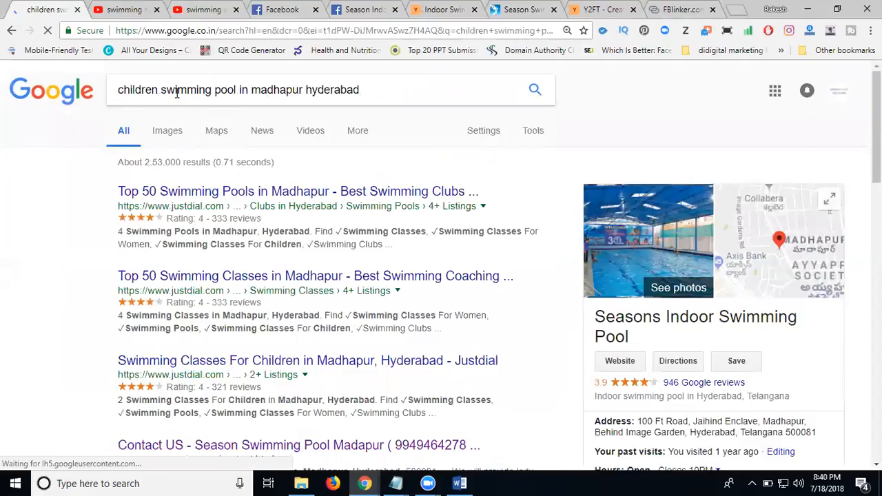
pyautogui.tripleClick(213, 91)
pyautogui.hotkey('ctrl', 'c')
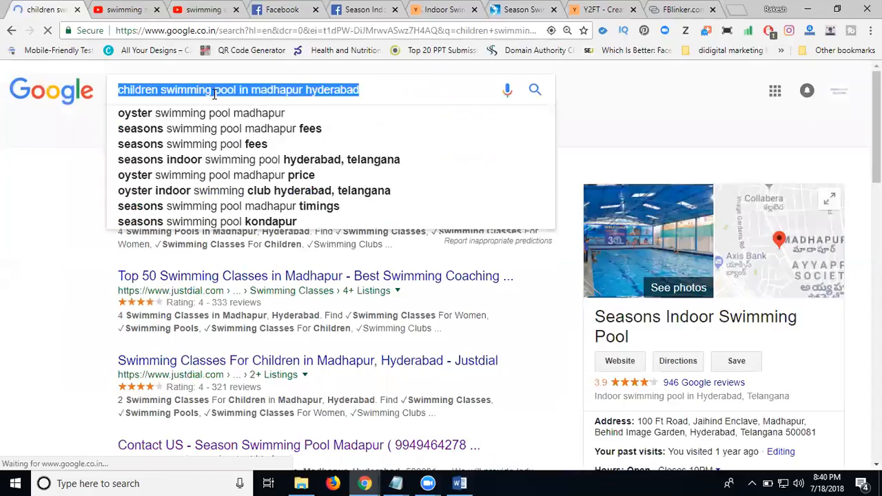
# Replace the link title in FBlinker with "children swimming pool in madhapur hyderabad".
pyautogui.click(657, 12)
pyautogui.scroll(-1, 687, 188)
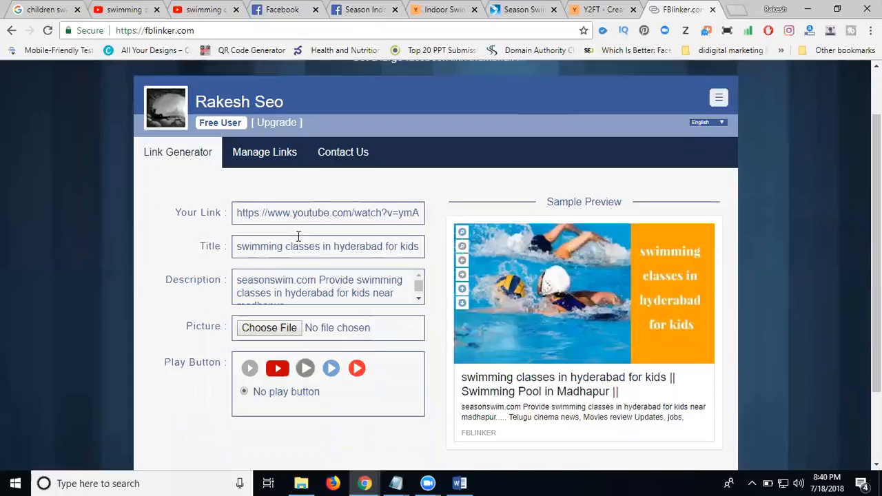
pyautogui.tripleClick(300, 247)
pyautogui.hotkey('ctrl', 'v')
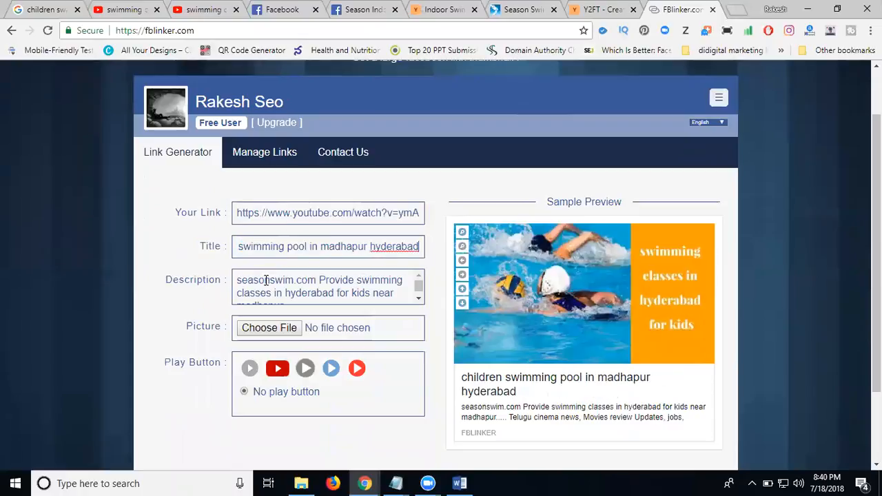
# Insert "children swimming pool in madhapur hyderabad - " at the beginning of the FBlinker link's description.
pyautogui.click(238, 281)
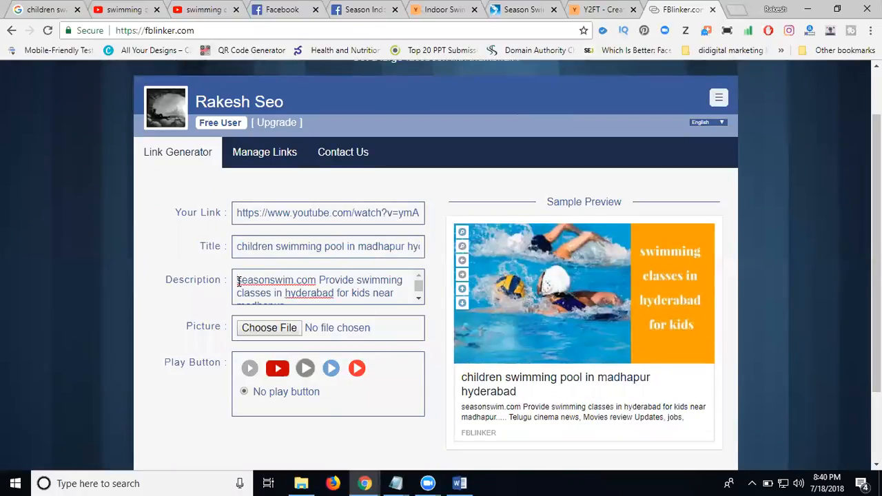
pyautogui.hotkey('ctrl', 'v')
pyautogui.write('-')
pyautogui.write('https://twitter.com/southreelnews1')
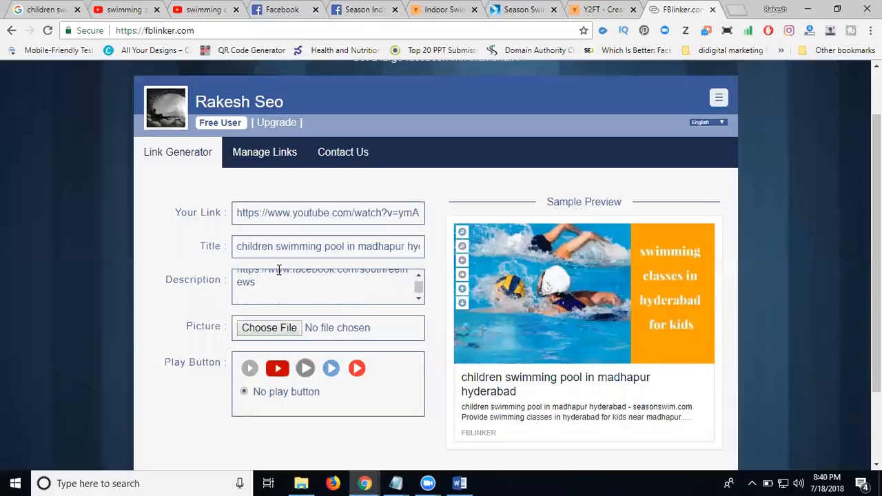
# Copy the link's title "children swimming pool in madhapur hyderabad" and submit the FBlinker form to generate the link.
pyautogui.scroll(-2, 792, 257)
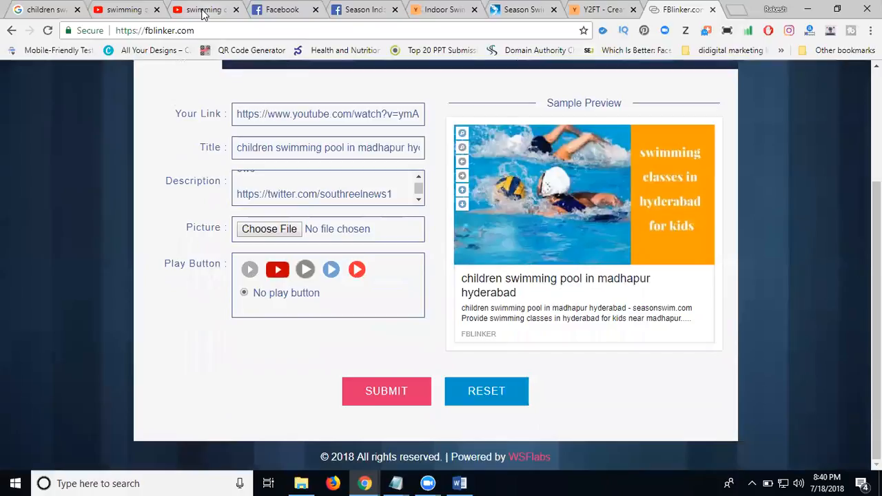
pyautogui.click(203, 13)
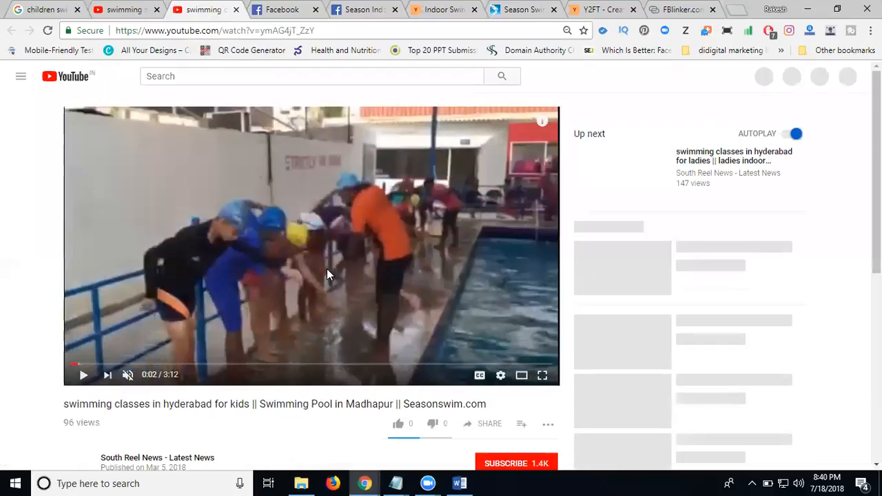
pyautogui.click(677, 9)
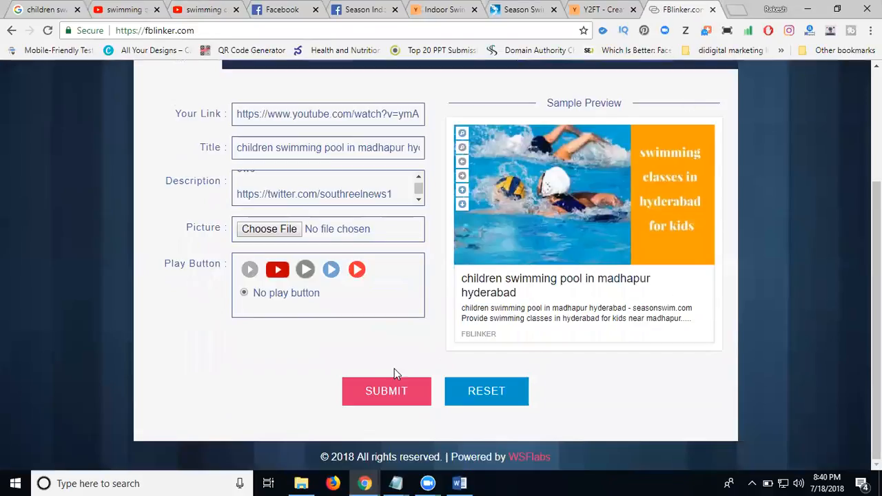
pyautogui.tripleClick(340, 148)
pyautogui.hotkey('ctrl', 'c')
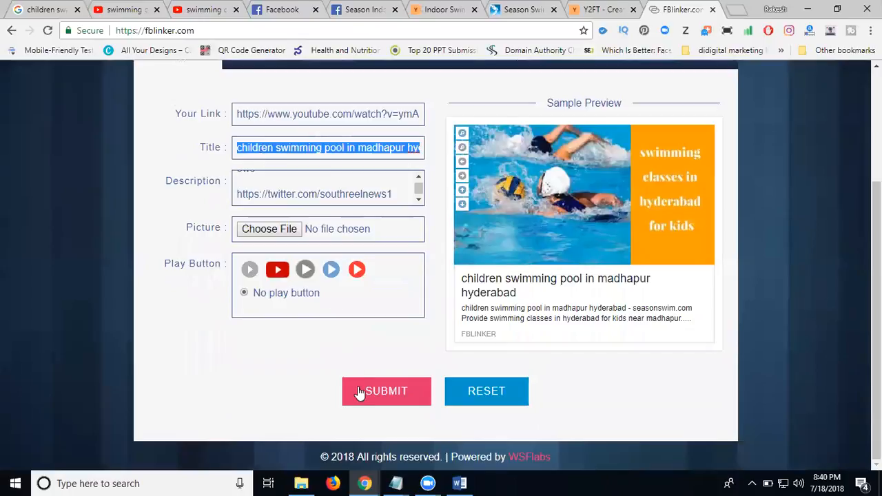
pyautogui.click(359, 391)
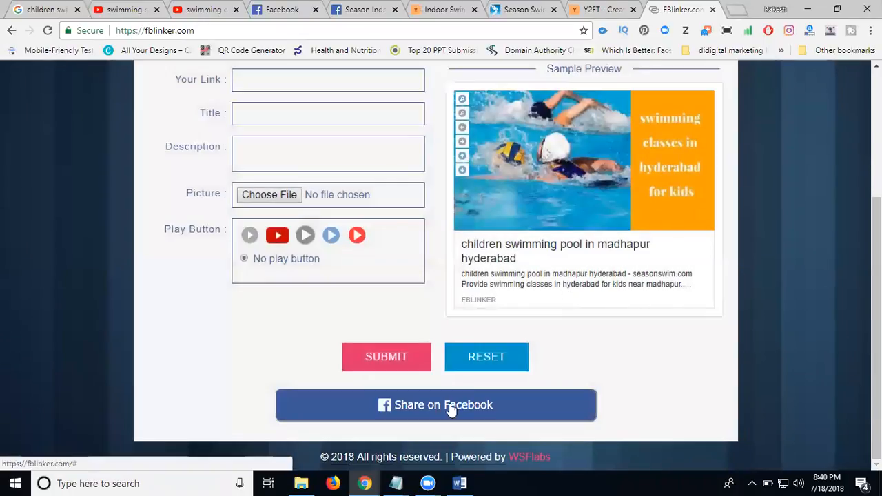
# Share the generated link on Facebook, choosing the managed page Season Indoor Swimming Pool as the destination.
pyautogui.click(451, 408)
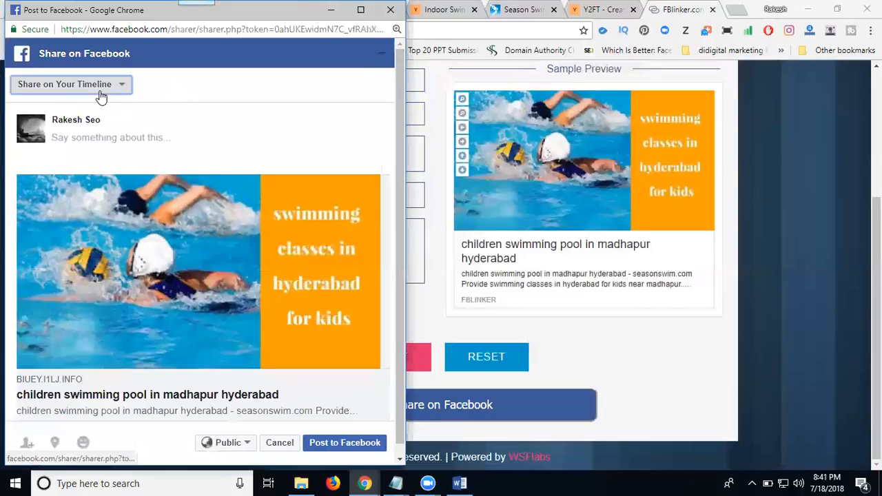
pyautogui.click(100, 90)
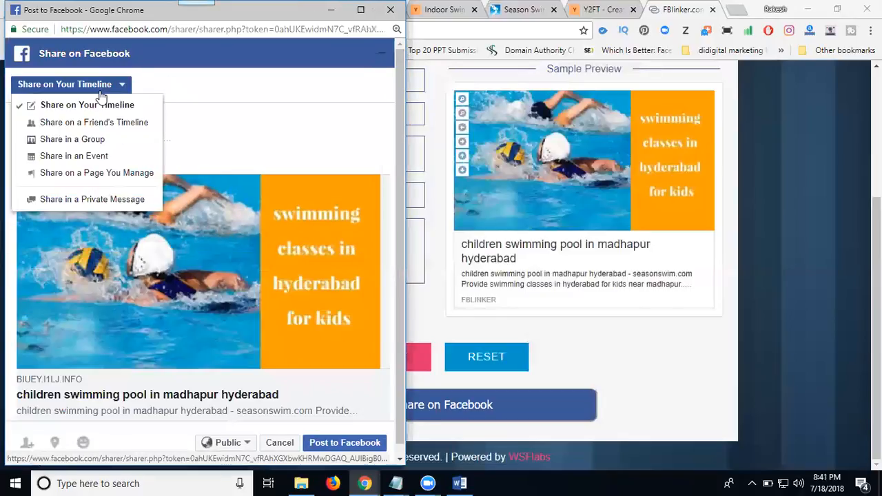
pyautogui.click(96, 173)
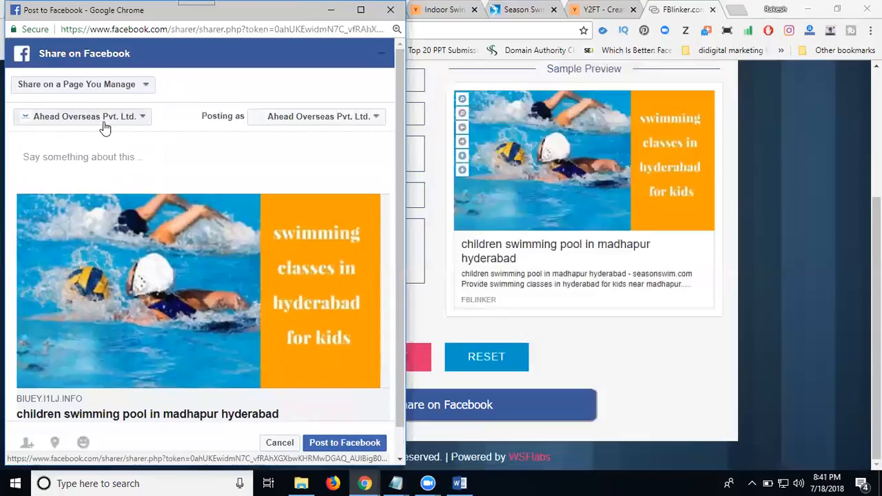
pyautogui.click(104, 124)
pyautogui.scroll(-12, 111, 178)
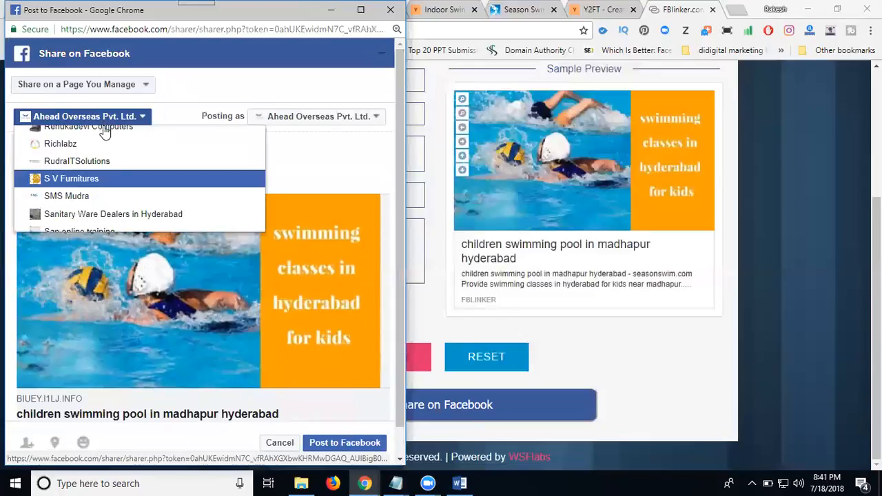
pyautogui.click(105, 190)
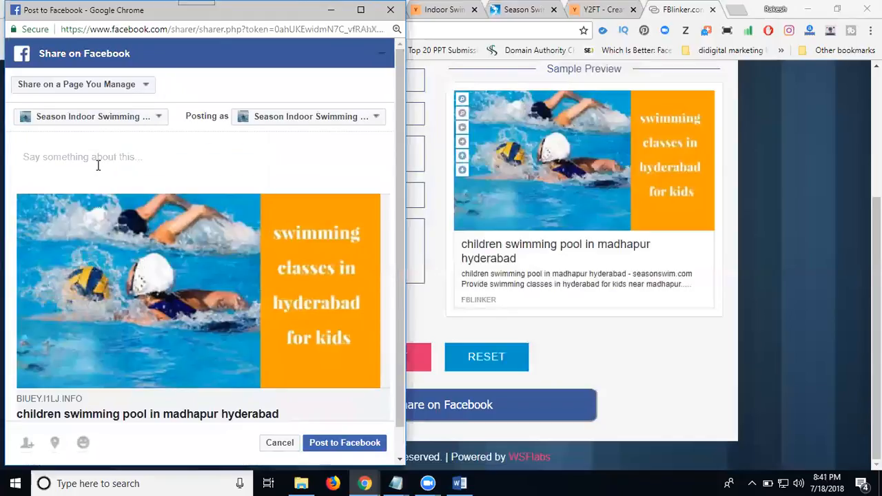
# Enter the copied title as the post text and turn it into "#children #swimmingpool in #madhapur #hyderabad".
pyautogui.hotkey('ctrl', 'v')
pyautogui.click(139, 157)
pyautogui.write('#')
pyautogui.click(192, 157)
pyautogui.write('#')
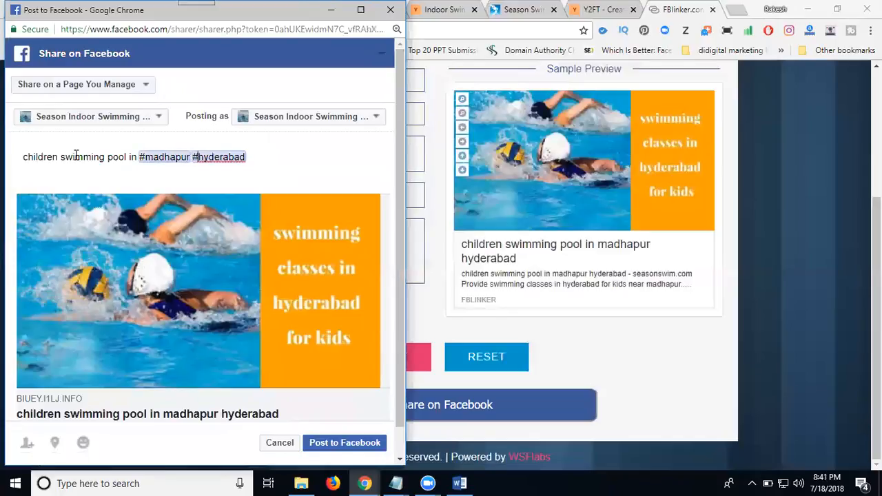
pyautogui.click(24, 157)
pyautogui.write('#')
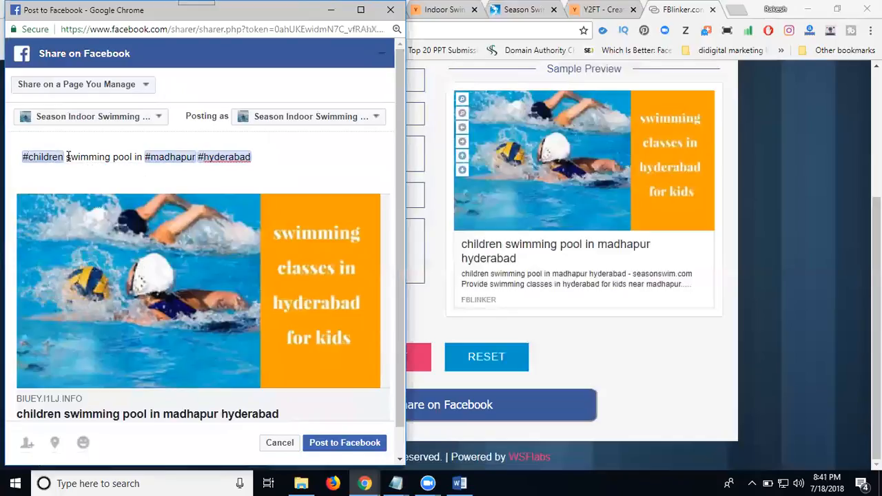
pyautogui.click(67, 158)
pyautogui.write('#')
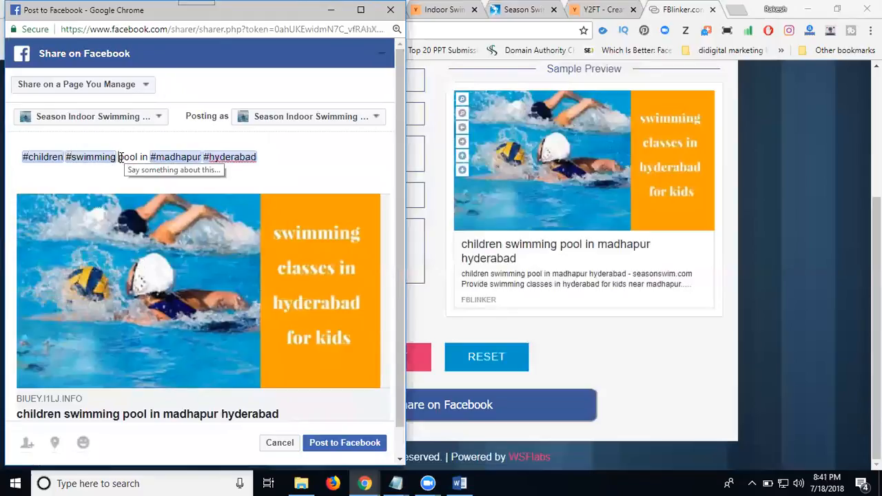
pyautogui.click(118, 157)
pyautogui.press('BackSpace')
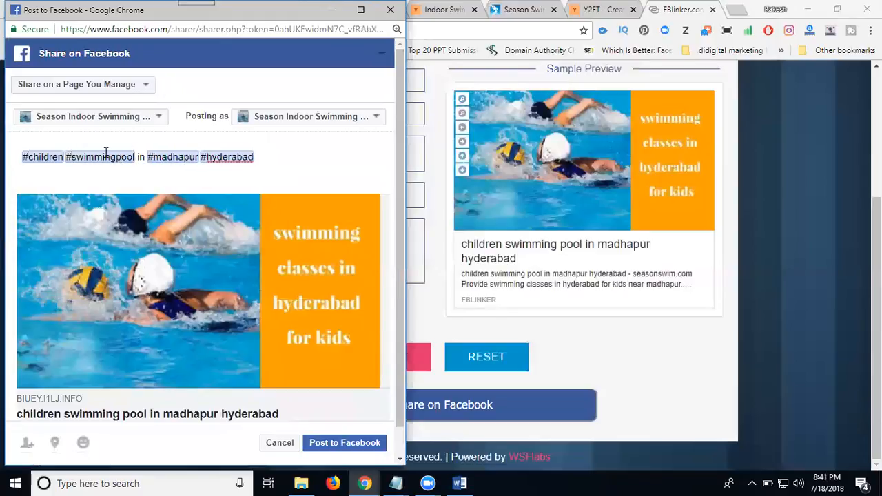
# Append " - #seasonswim" to the hashtag line and start a new line below it.
pyautogui.click(259, 157)
pyautogui.write('#se')
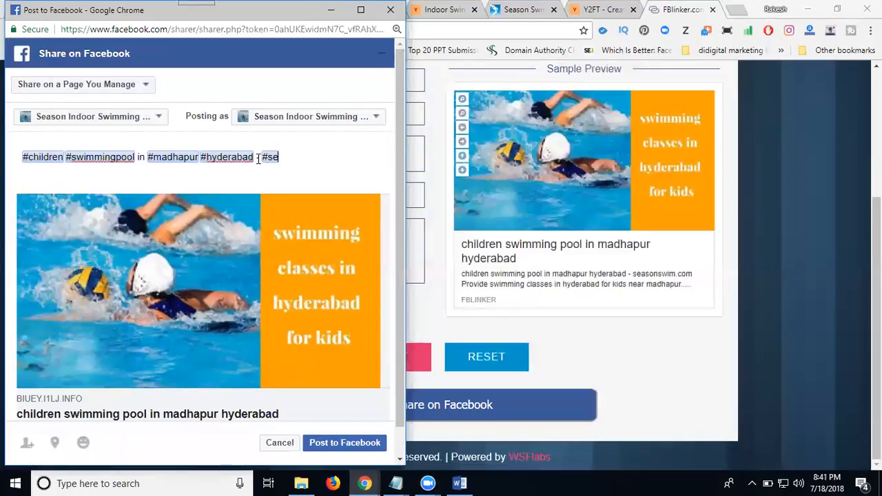
pyautogui.write('asonswim')
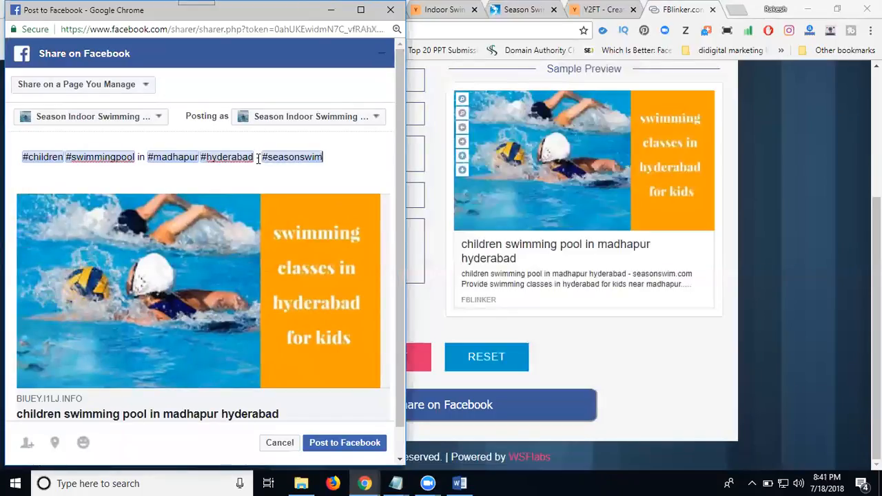
pyautogui.press('Return')
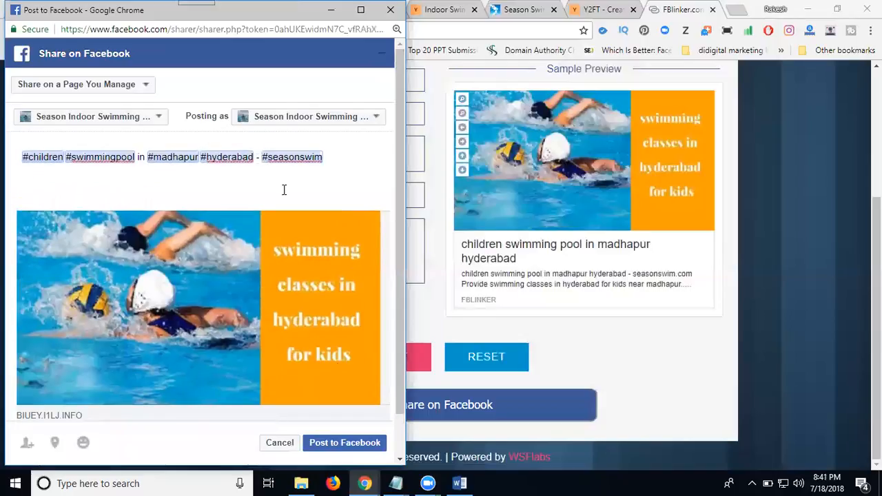
# Switch to the smo content file in Notepad and copy the "Call" line containing the business phone numbers.
pyautogui.hotkey('alt', 'Tab')
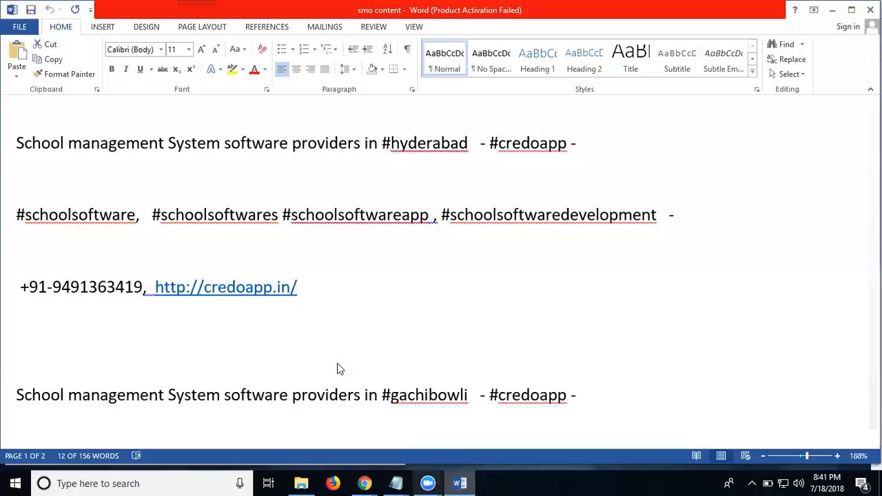
pyautogui.click(396, 483)
pyautogui.click(482, 429)
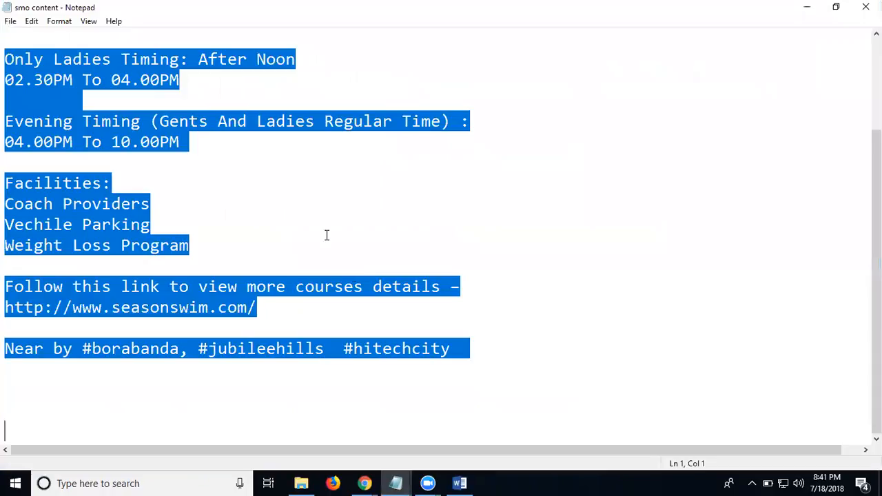
pyautogui.click(327, 236)
pyautogui.scroll(2, 327, 235)
pyautogui.moveTo(317, 78); pyautogui.dragTo(5, 80)
pyautogui.hotkey('ctrl', 'c')
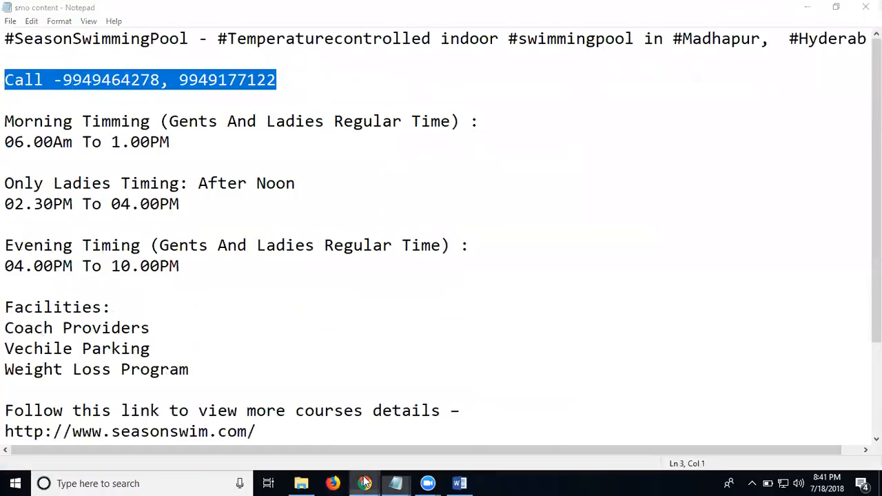
# Return to the Facebook share window and paste the phone number line below the hashtags, followed by a blank line.
pyautogui.moveTo(365, 483)
pyautogui.click(290, 434)
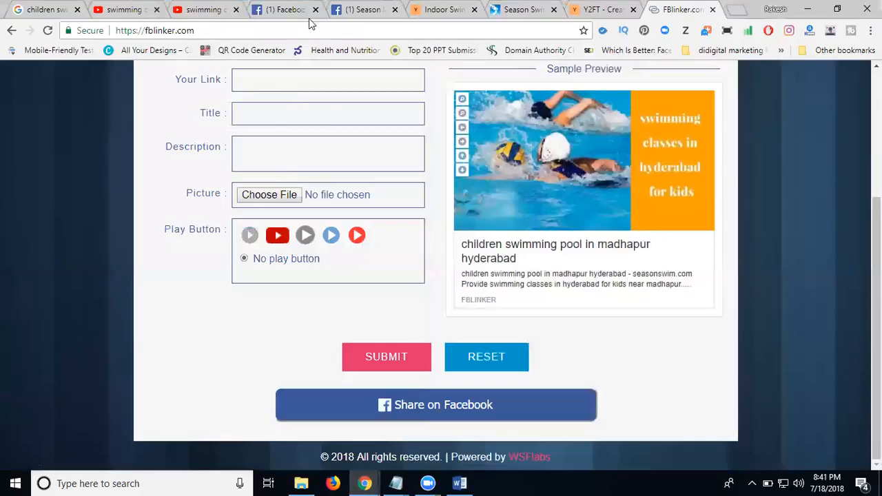
pyautogui.moveTo(365, 483)
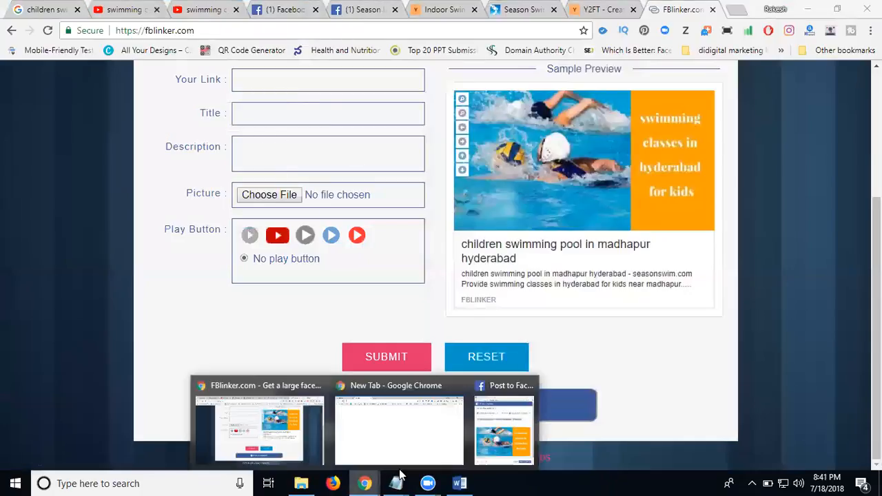
pyautogui.click(513, 439)
pyautogui.hotkey('ctrl', 'v')
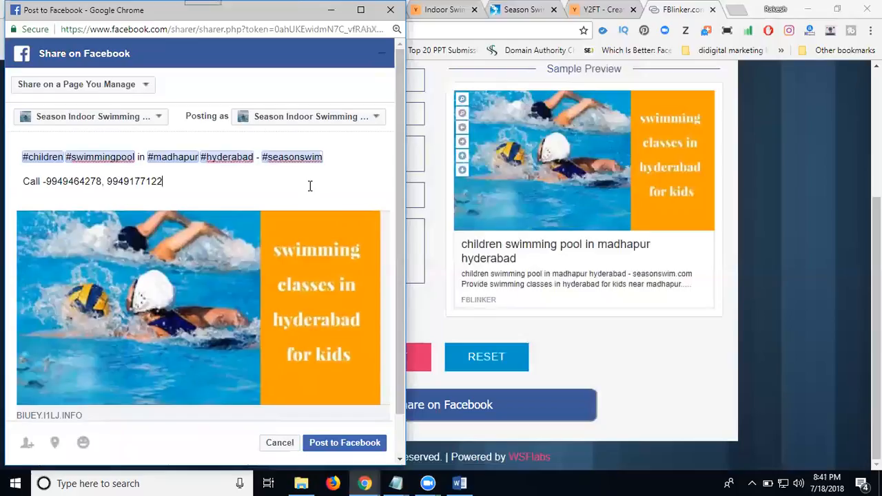
pyautogui.press('Return')
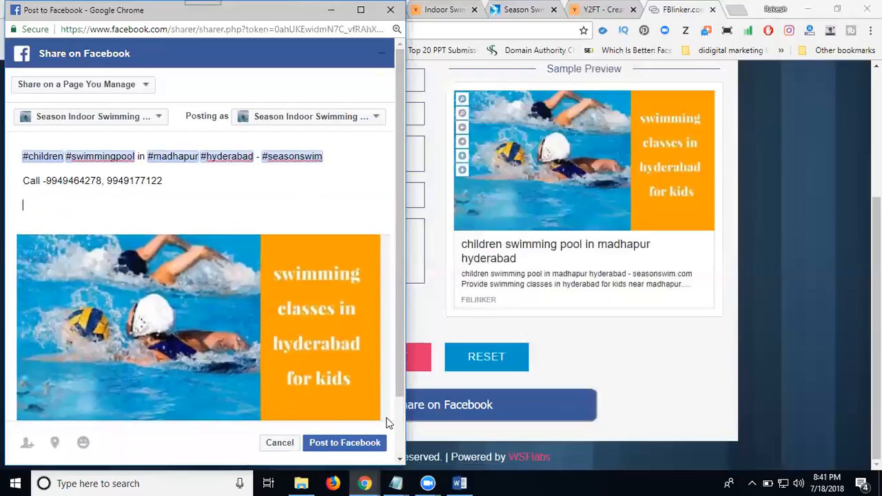
# Copy the Notepad text from "Facilities:" through the "Near by" hashtags and paste it below the phone line in the Facebook post.
pyautogui.moveTo(396, 483)
pyautogui.click(506, 417)
pyautogui.scroll(-3, 298, 370)
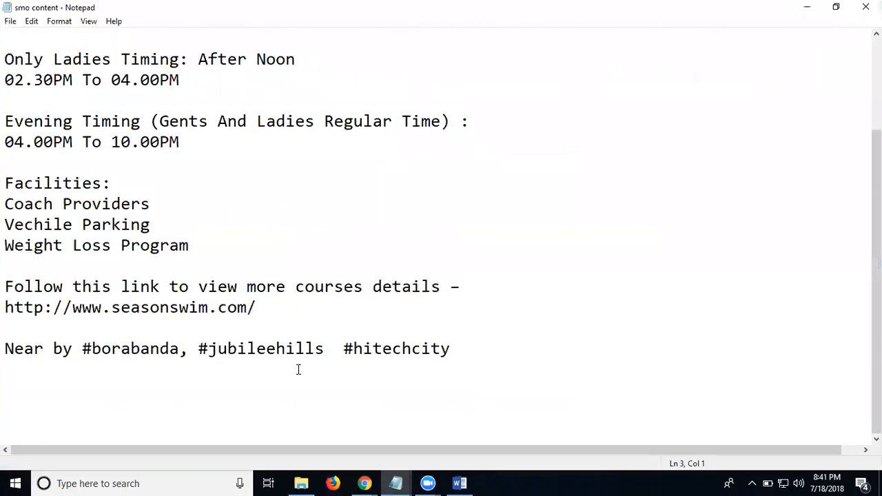
pyautogui.moveTo(459, 348); pyautogui.dragTo(6, 183)
pyautogui.hotkey('ctrl', 'c')
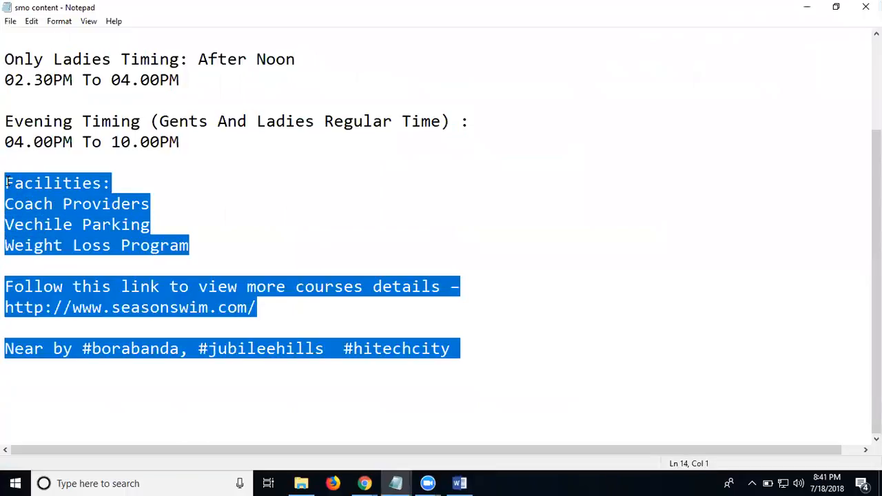
pyautogui.moveTo(365, 483)
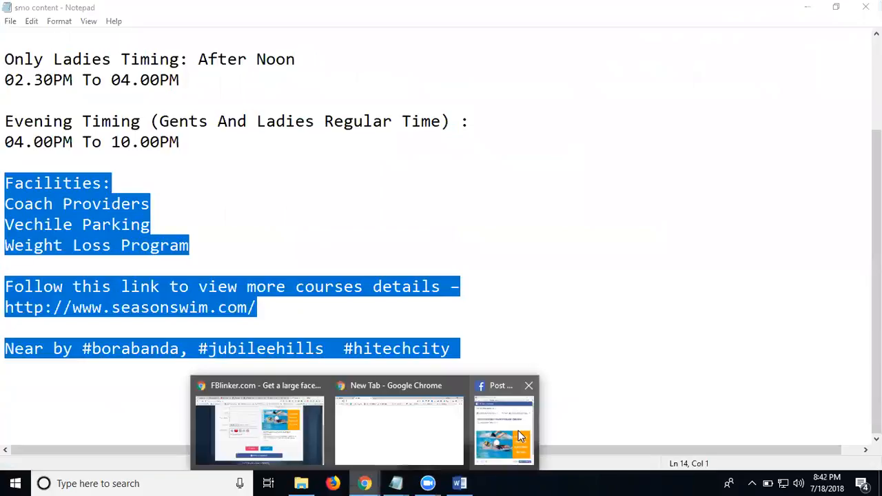
pyautogui.click(518, 431)
pyautogui.hotkey('ctrl', 'v')
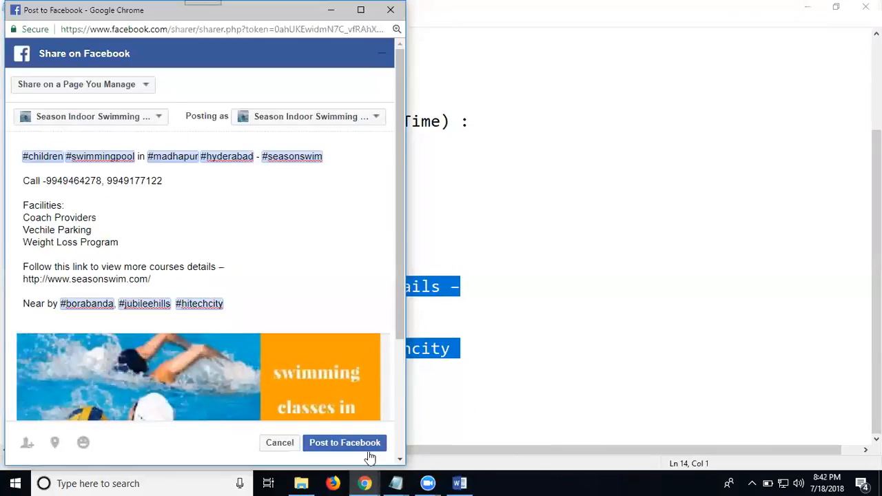
# Copy the morning, ladies-only and evening timings block from the smo content file in Notepad and minimize Notepad.
pyautogui.click(370, 457)
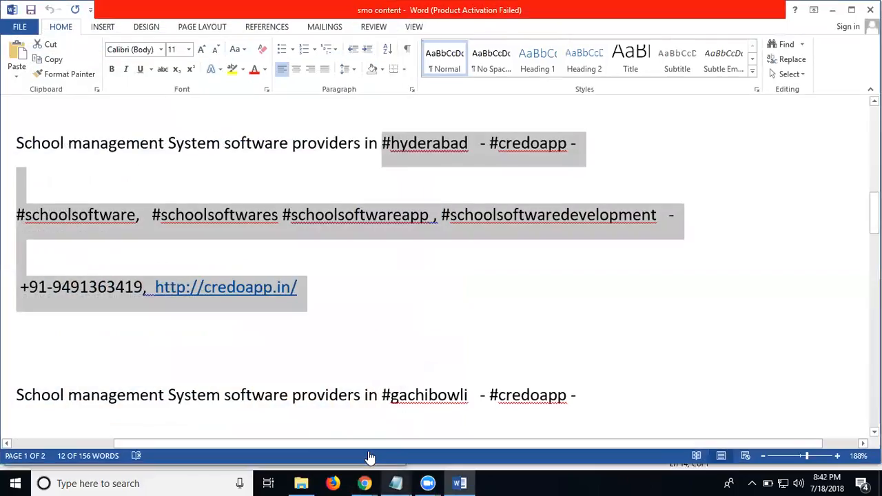
pyautogui.moveTo(396, 483)
pyautogui.click(536, 424)
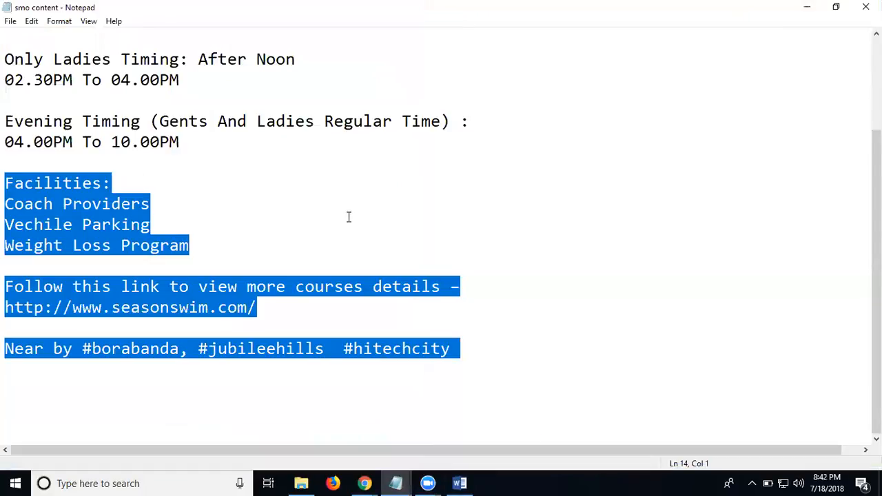
pyautogui.scroll(2, 219, 256)
pyautogui.moveTo(194, 260); pyautogui.dragTo(6, 122)
pyautogui.hotkey('ctrl', 'c')
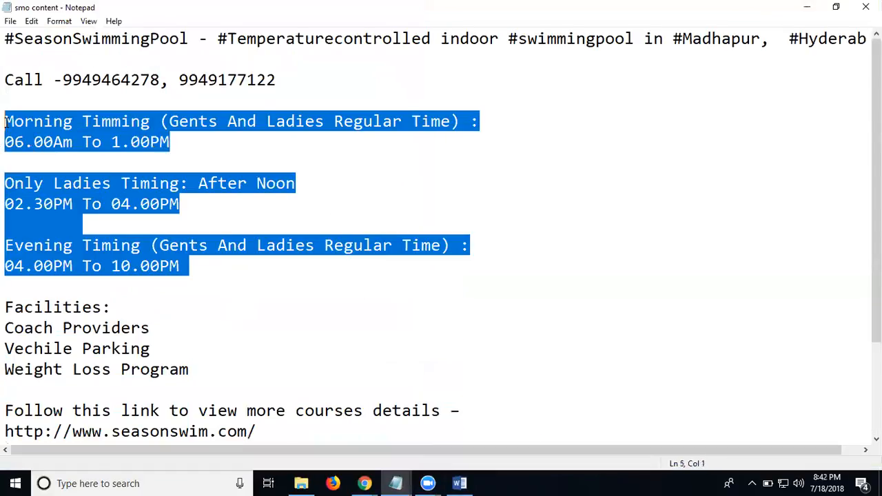
pyautogui.click(807, 7)
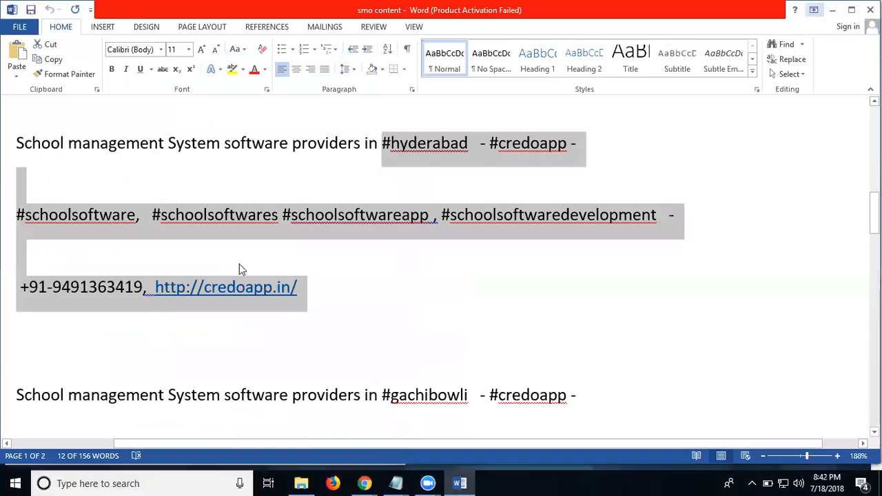
# Insert the copied timings into the Facebook post after "Weight Loss Program", separated by a blank line.
pyautogui.click(365, 484)
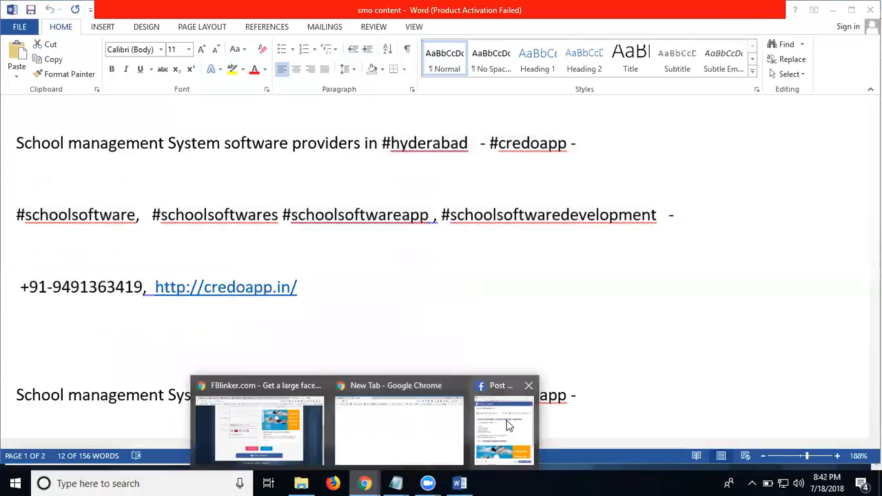
pyautogui.click(504, 422)
pyautogui.click(151, 242)
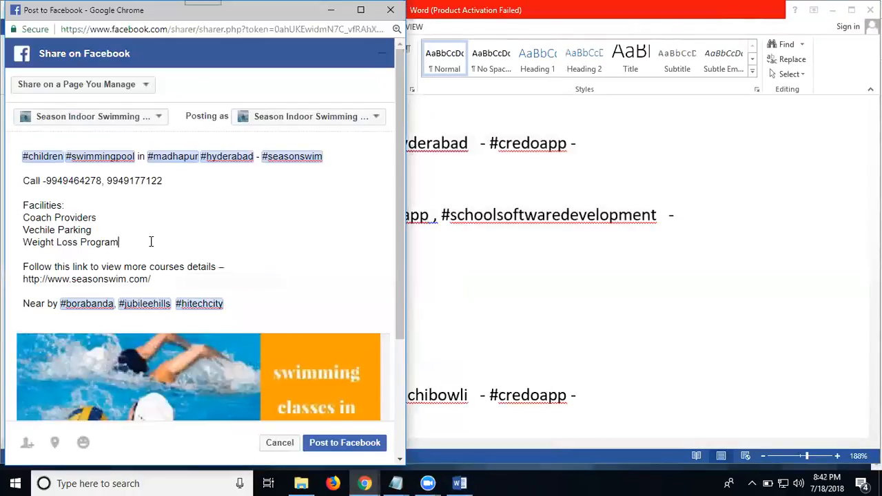
pyautogui.press('Return')
pyautogui.press('Return')
pyautogui.hotkey('ctrl', 'v')
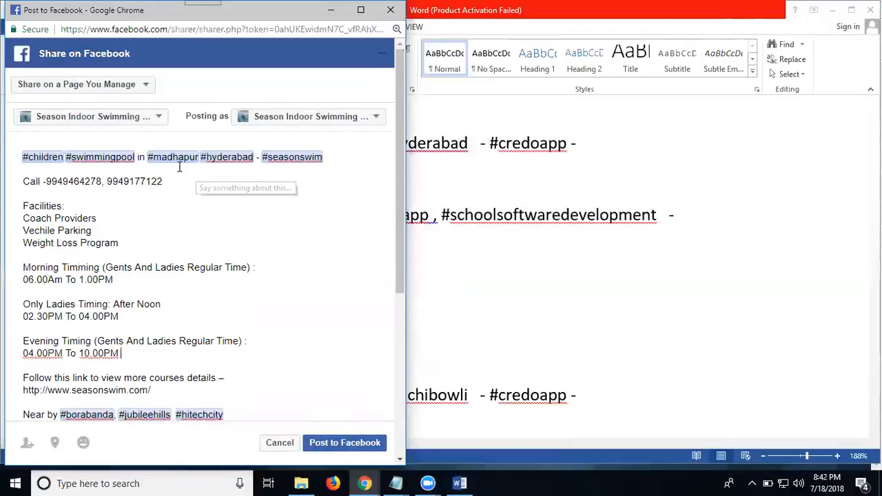
# Tag the city Madhapur as the post's location and publish the post to Facebook.
pyautogui.click(55, 443)
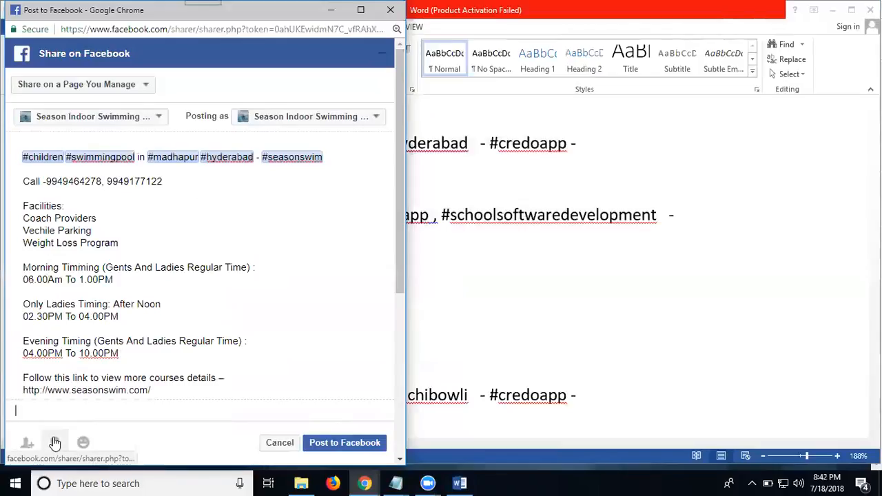
pyautogui.write('madhapur')
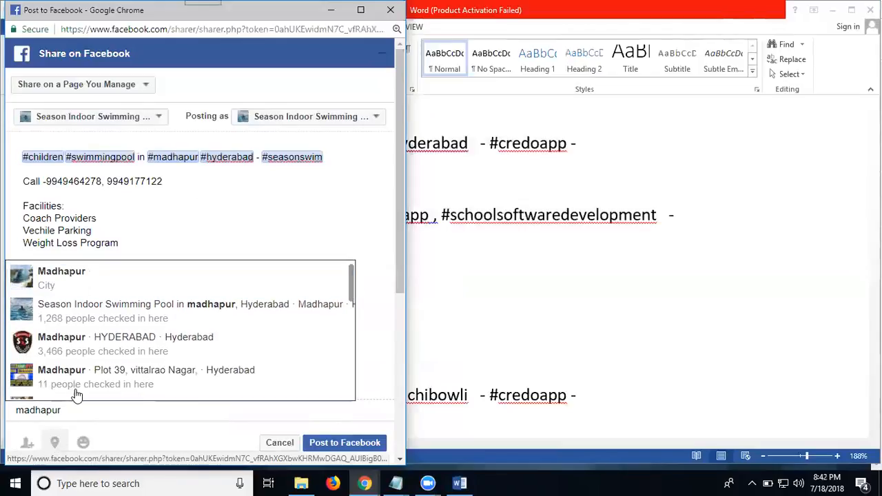
pyautogui.click(77, 278)
pyautogui.click(352, 445)
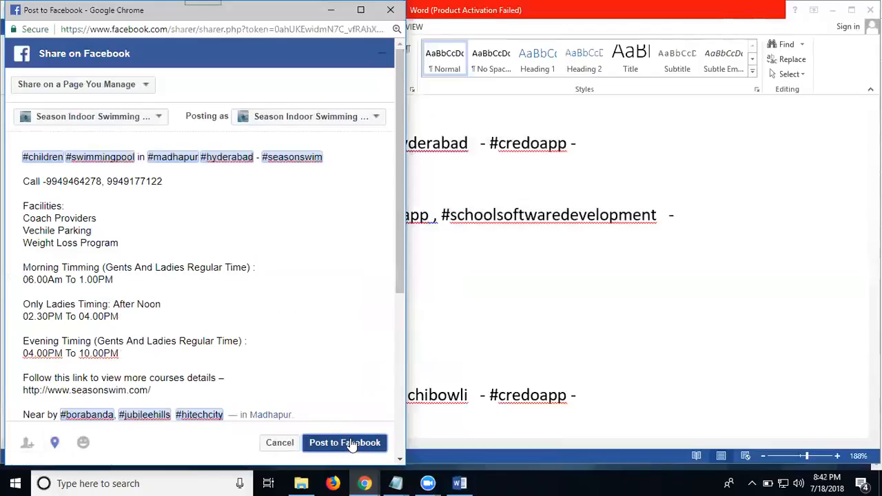